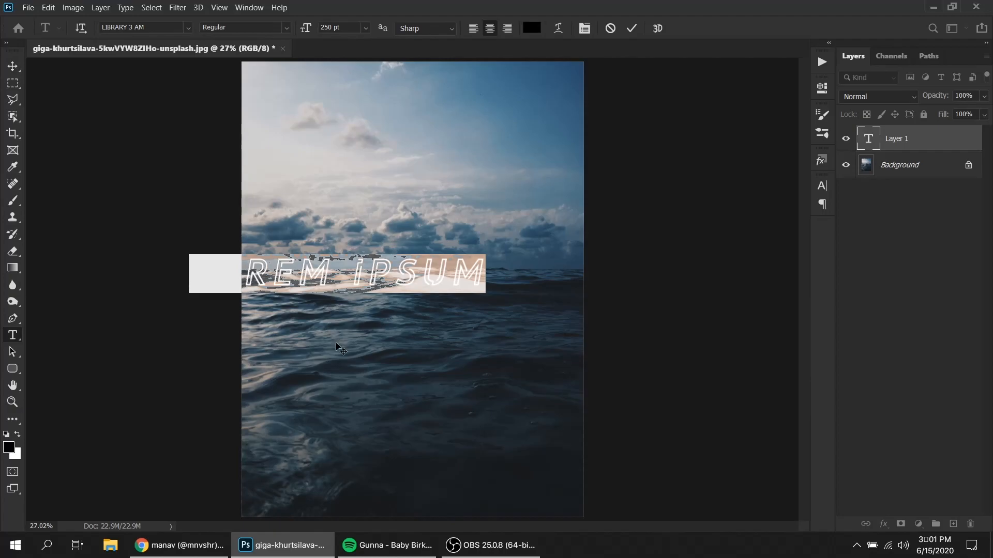
# Replace the placeholder text with ART and set its colour to white (ffffff)
pyautogui.write('ART')
pyautogui.press('capslock')
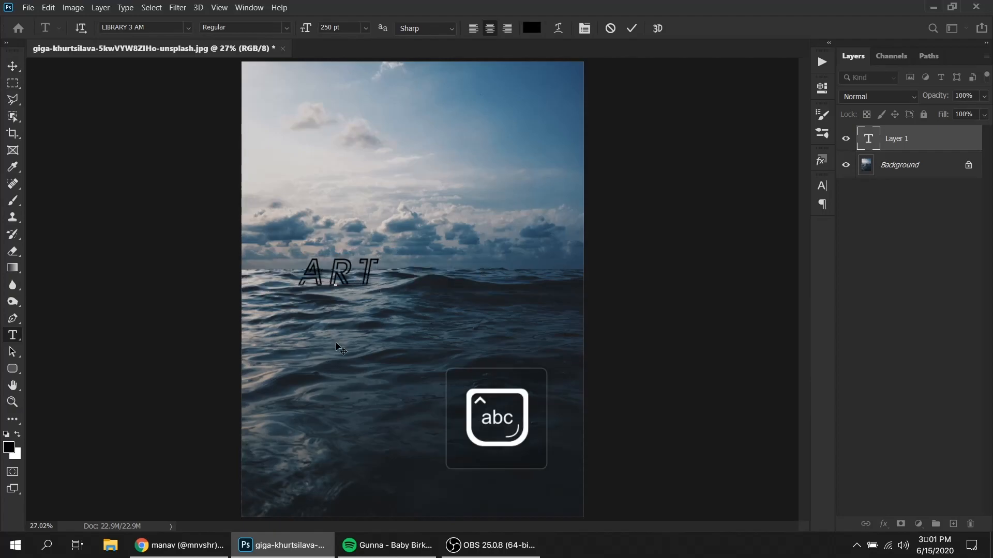
pyautogui.hotkey('ctrl', 'a')
pyautogui.click(531, 27)
pyautogui.click(550, 147)
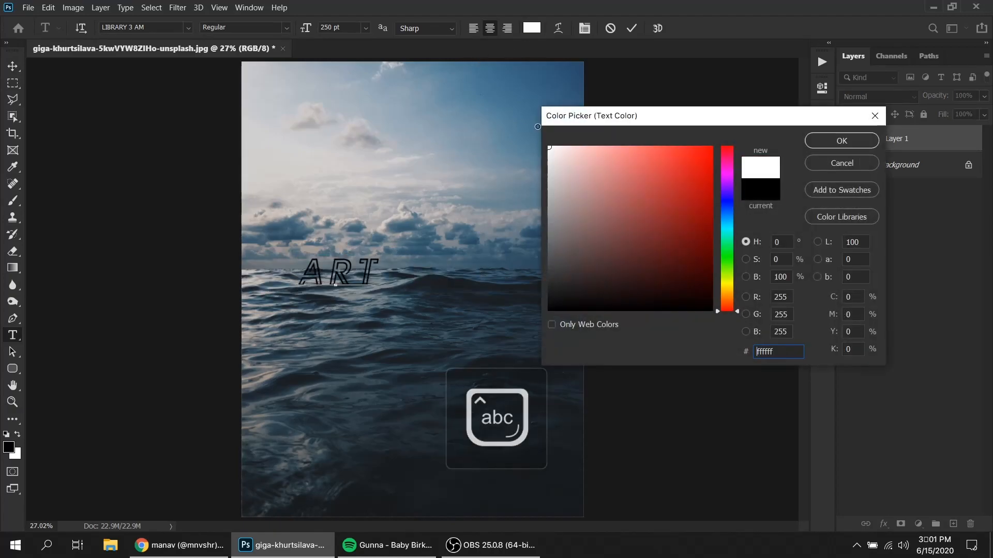
pyautogui.press('Return')
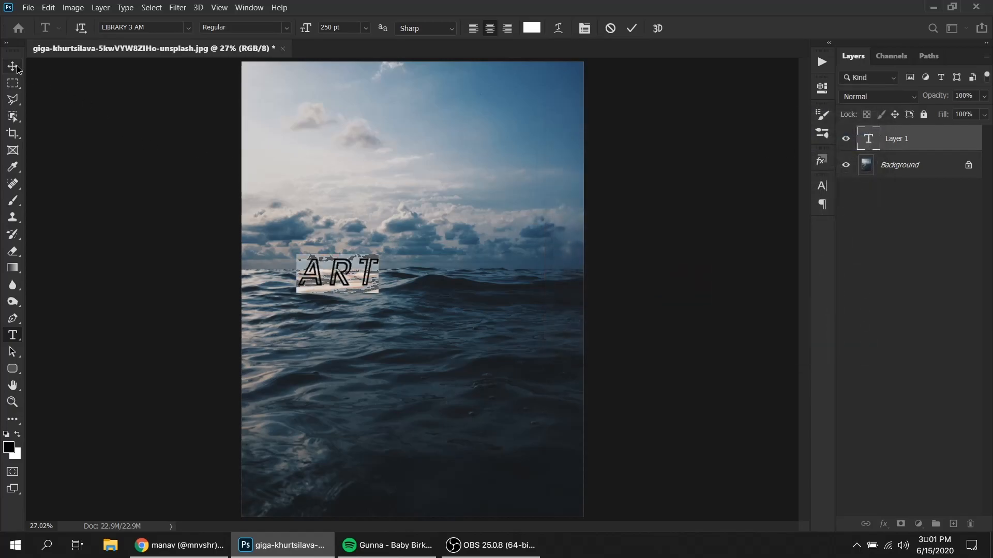
# Commit the ART text and centre it horizontally on the canvas
pyautogui.click(18, 67)
pyautogui.hotkey('ctrl', 'a')
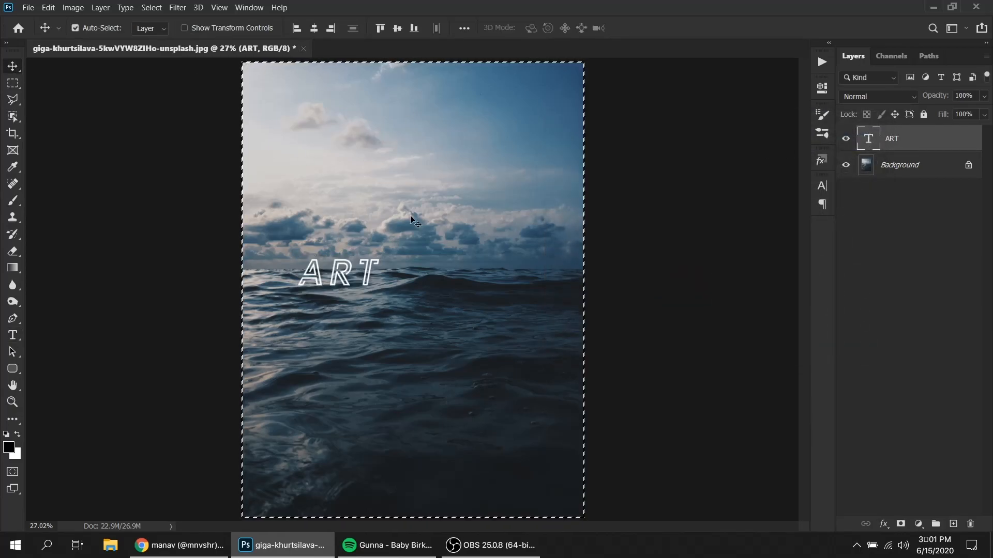
pyautogui.click(313, 30)
pyautogui.hotkey('ctrl', 'd')
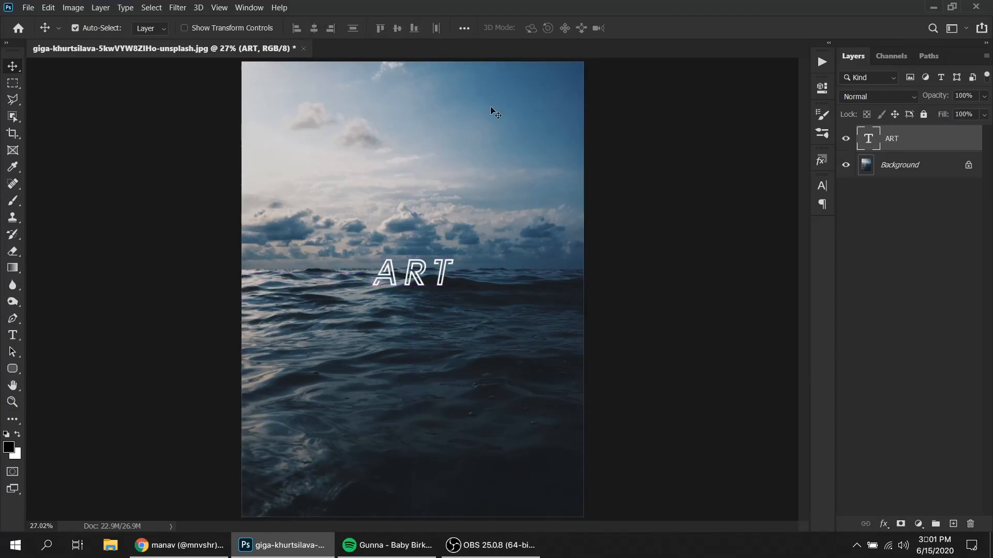
# Set the font size of the ART text to 200 pt
pyautogui.press('t')
pyautogui.moveTo(443, 274); pyautogui.dragTo(317, 279)
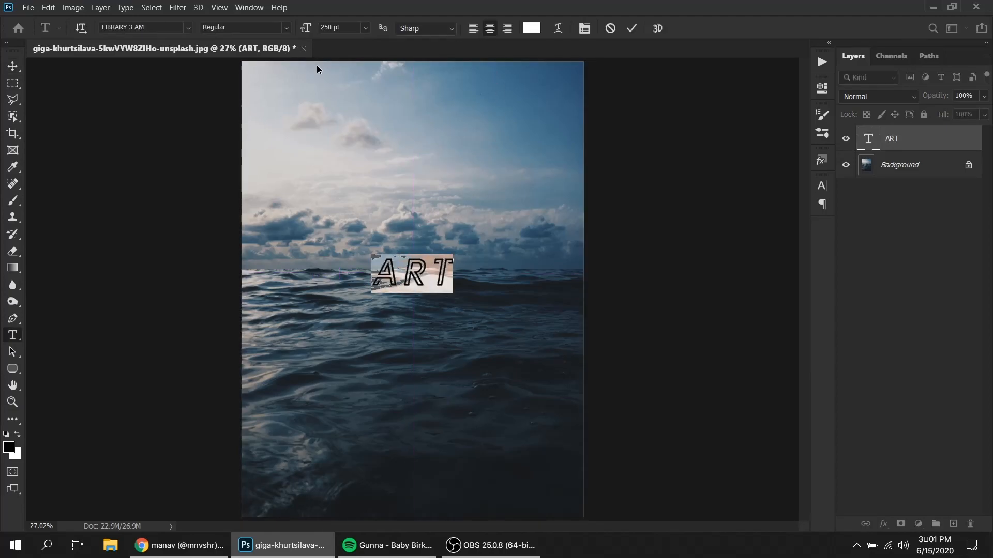
pyautogui.moveTo(354, 27); pyautogui.dragTo(281, 32)
pyautogui.write('200')
pyautogui.press('Return')
pyautogui.click(633, 29)
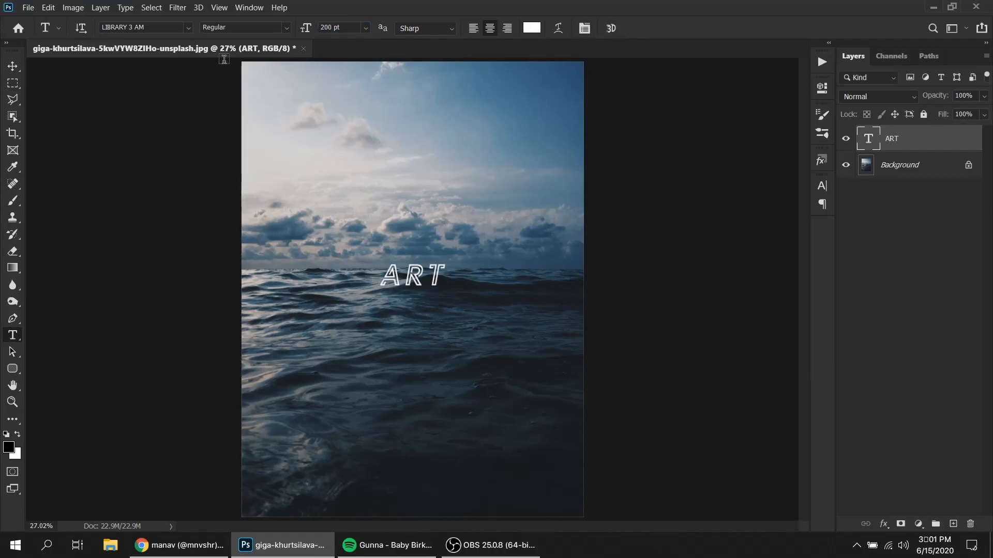
# Move the ART text straight down onto the water below the horizon, to about Y 1788 px
pyautogui.click(12, 66)
pyautogui.hotkey('ctrl', 't')
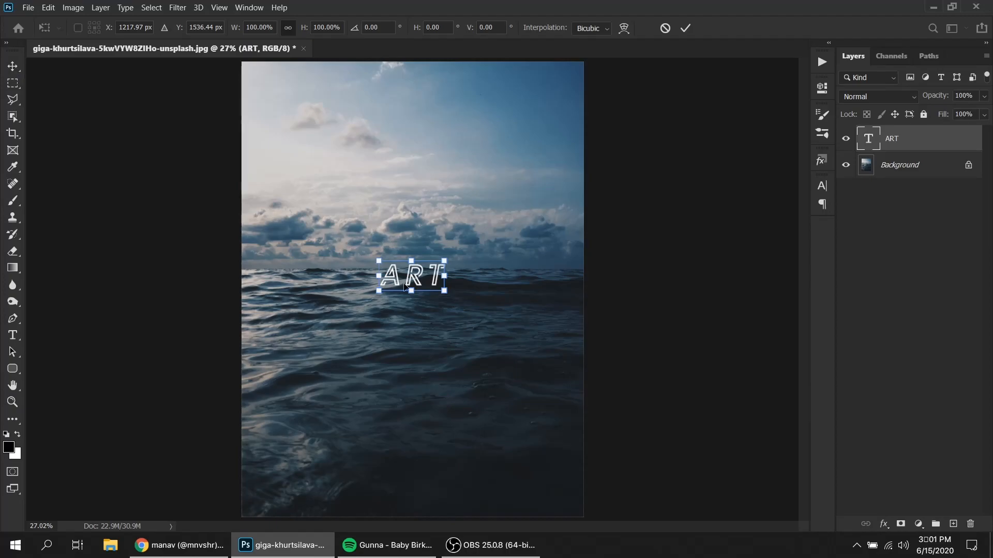
pyautogui.moveTo(416, 274); pyautogui.dragTo(417, 309)
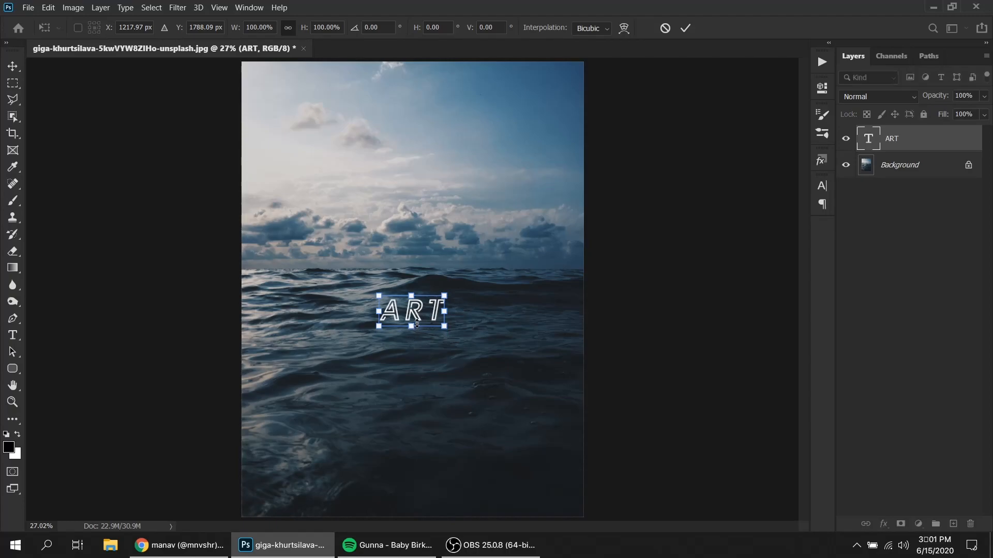
pyautogui.press('Return')
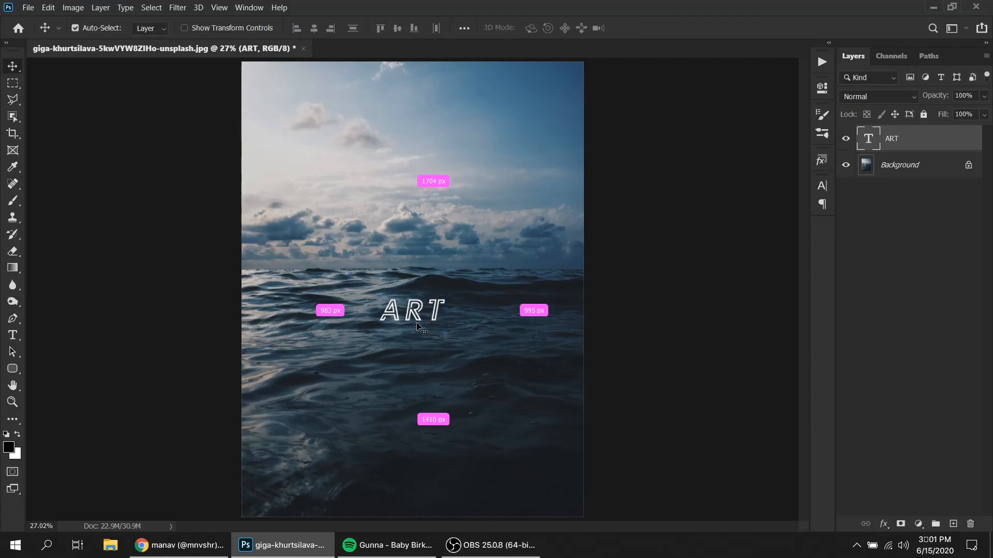
# Apply the saved pink neon glow layer style to the ART text
pyautogui.click(823, 161)
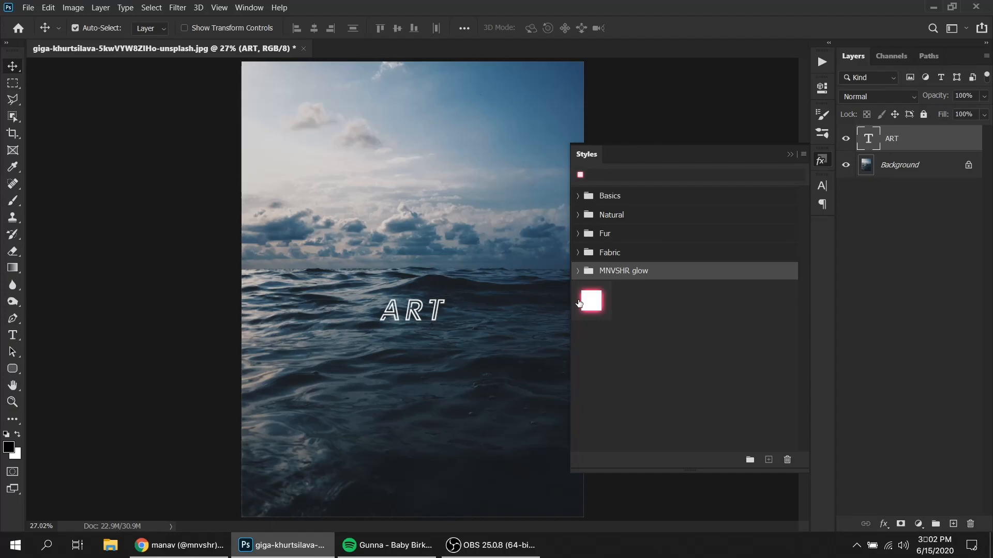
pyautogui.click(596, 302)
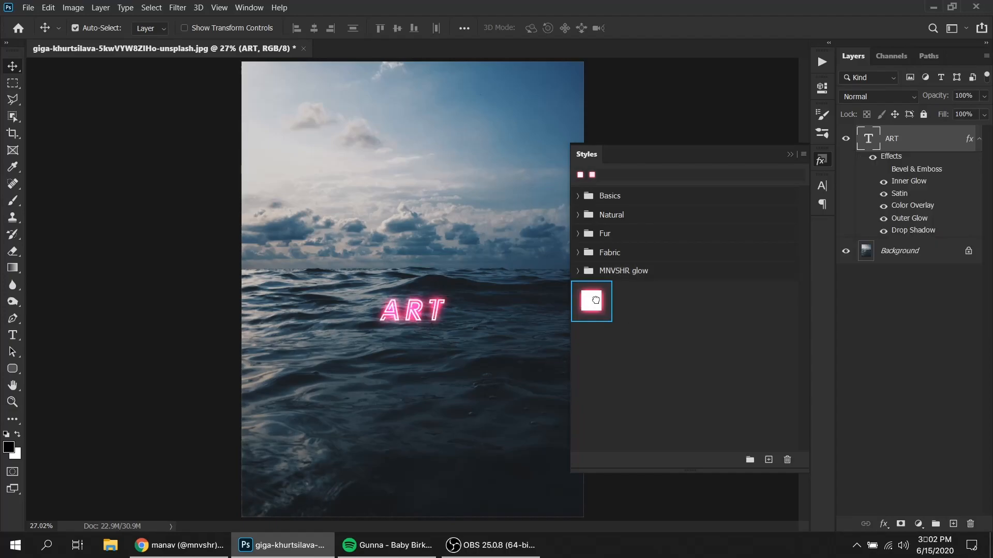
pyautogui.click(790, 156)
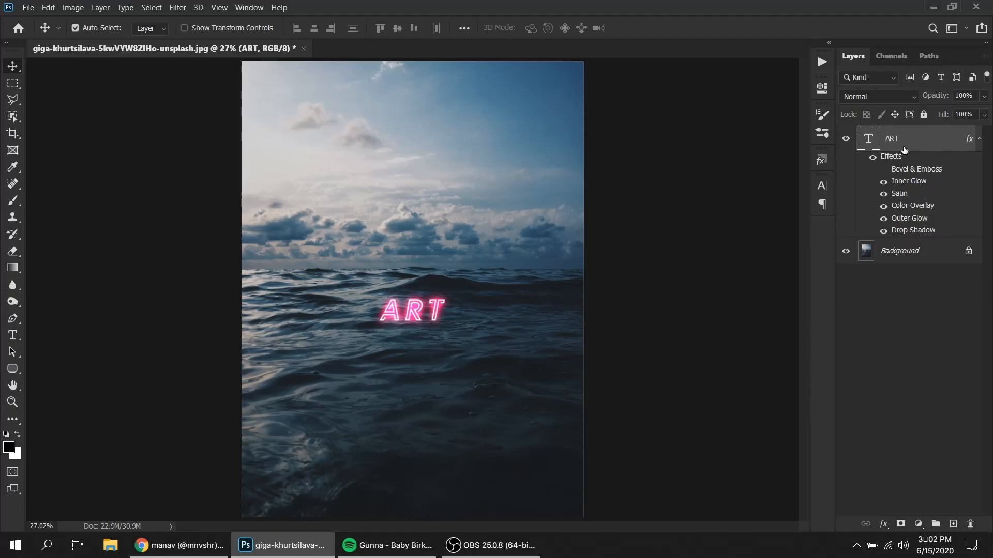
# Duplicate the glowing ART layer and rasterize the layer style of the copy
pyautogui.hotkey('ctrl', 'j')
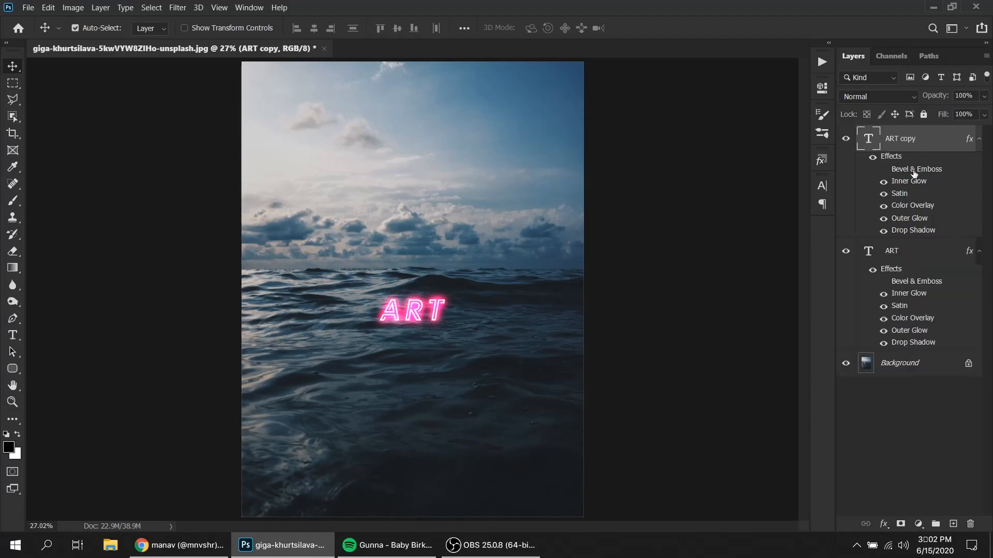
pyautogui.rightClick(919, 143)
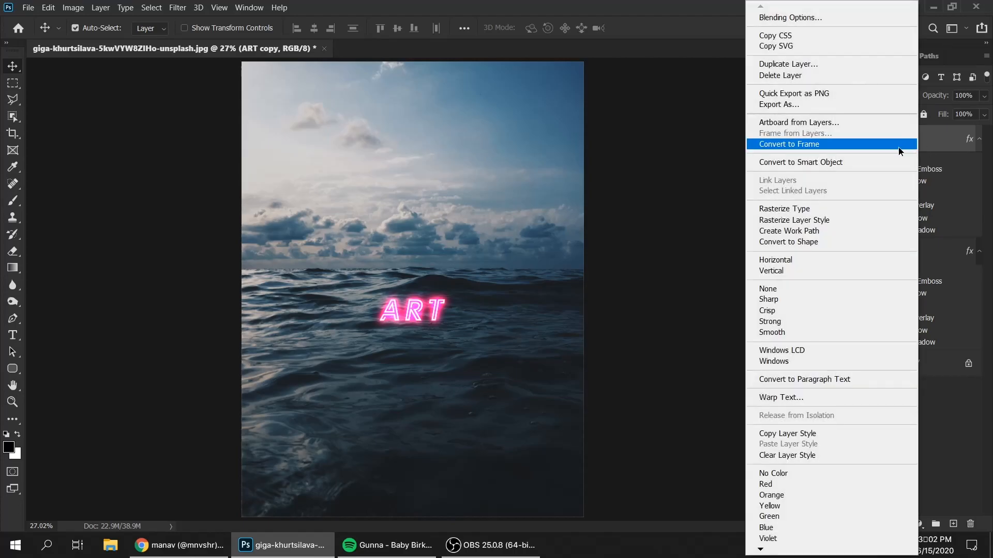
pyautogui.click(795, 222)
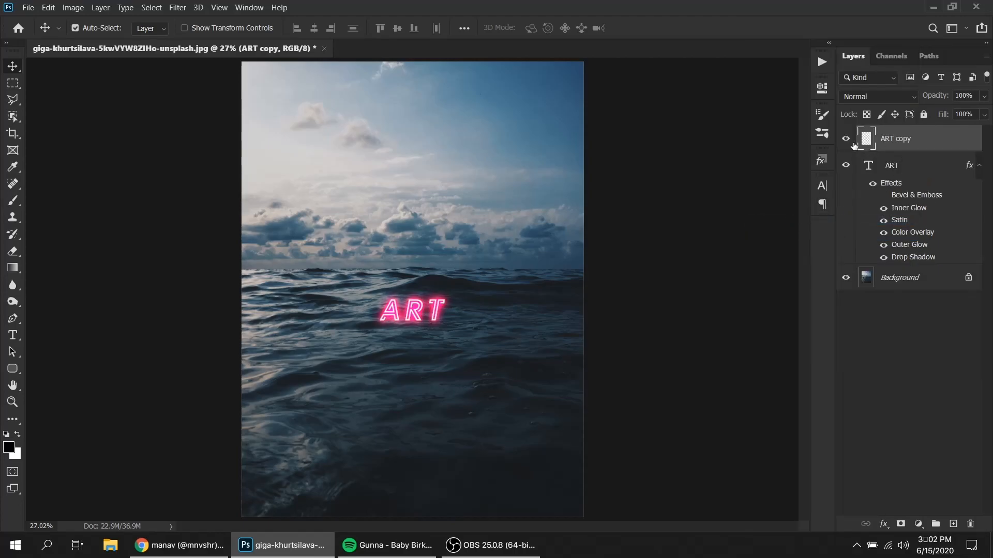
# Flip the ART copy vertically and place it directly beneath the original text as a reflection
pyautogui.hotkey('ctrl', 'space')
pyautogui.moveTo(439, 324); pyautogui.dragTo(453, 343)
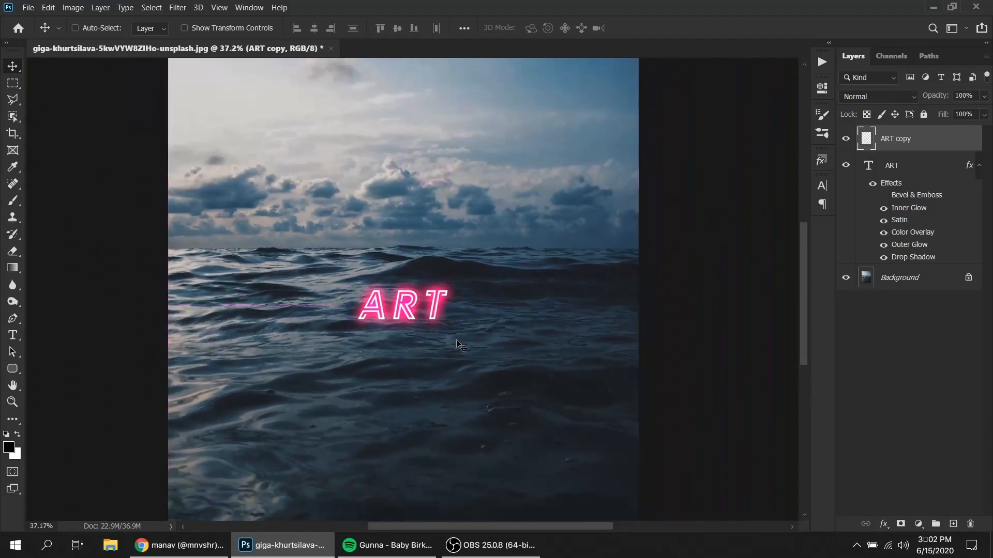
pyautogui.hotkey('ctrl', 't')
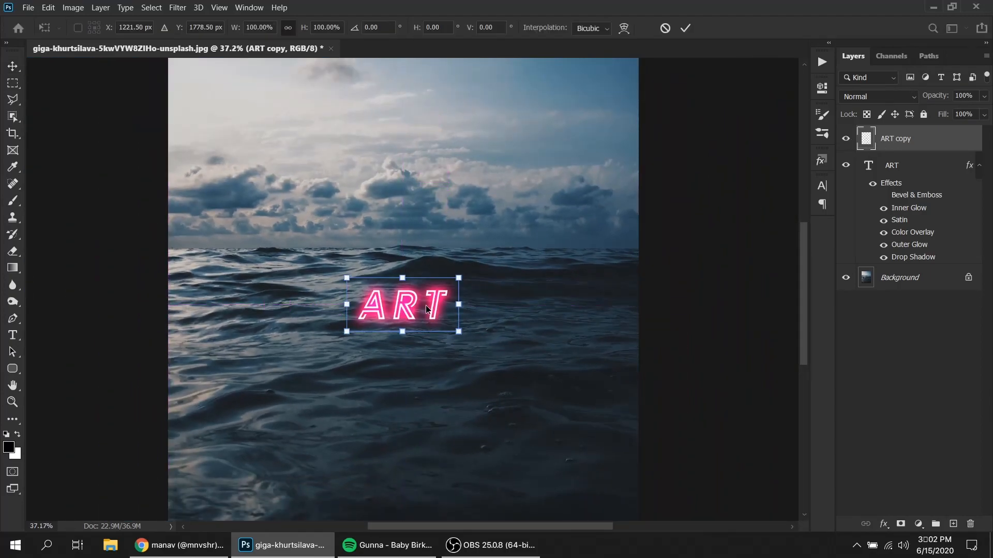
pyautogui.rightClick(426, 305)
pyautogui.click(450, 297)
pyautogui.moveTo(406, 314); pyautogui.dragTo(422, 362)
# Widen the lower edge of the flipped ART copy in perspective to about 133% width and nudge it slightly down
pyautogui.rightClick(422, 361)
pyautogui.click(445, 193)
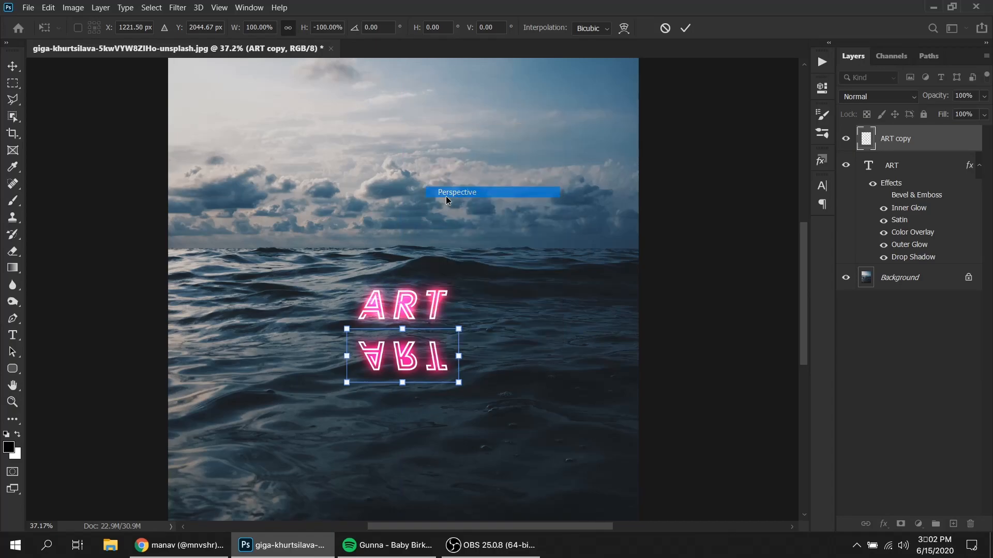
pyautogui.moveTo(461, 382); pyautogui.dragTo(482, 386)
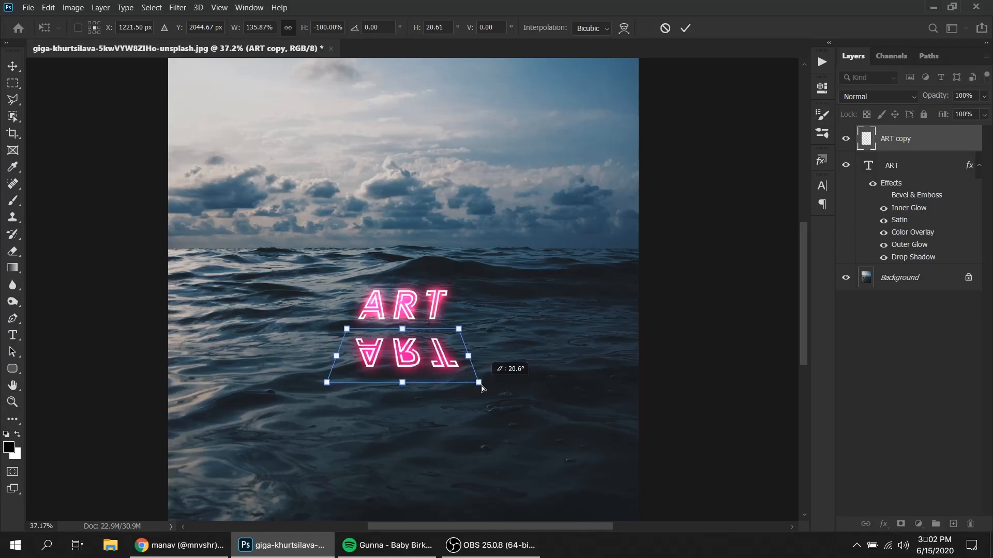
pyautogui.moveTo(407, 359); pyautogui.dragTo(406, 364)
pyautogui.press('Return')
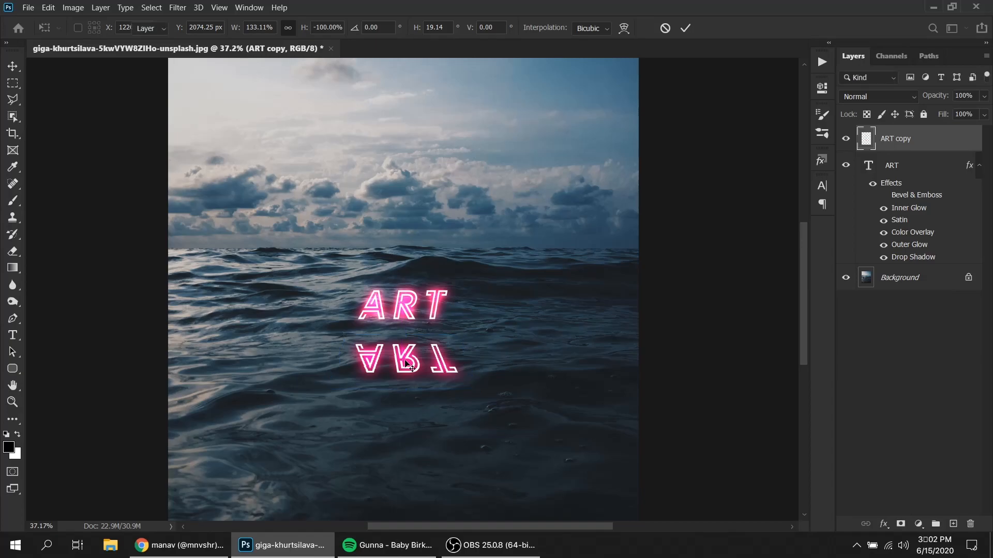
# Blend the ART copy into the dark waves by setting its Blend If underlying-layer shadow range to 41 / 60
pyautogui.hotkey('ctrl', '0')
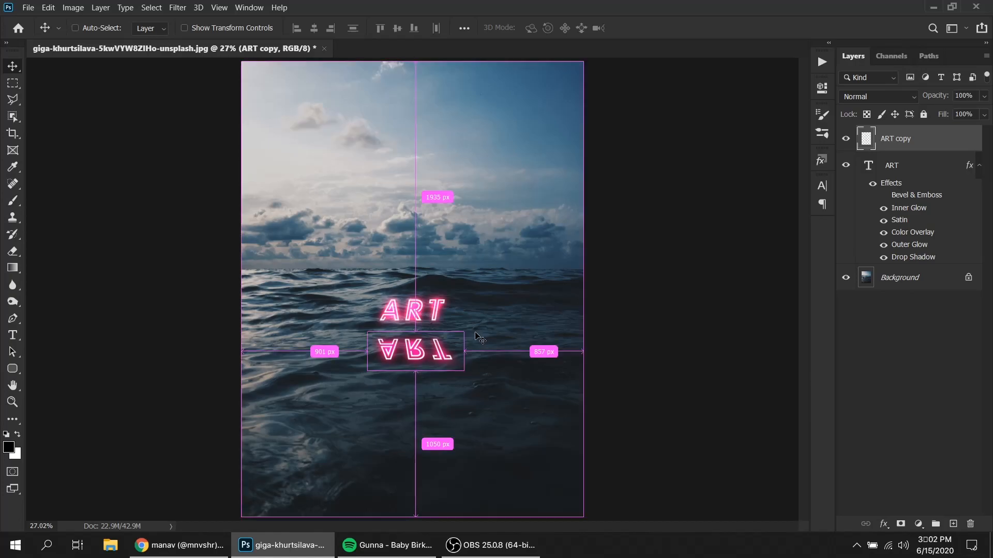
pyautogui.scroll(4, 447, 345)
pyautogui.scroll(3, 423, 356)
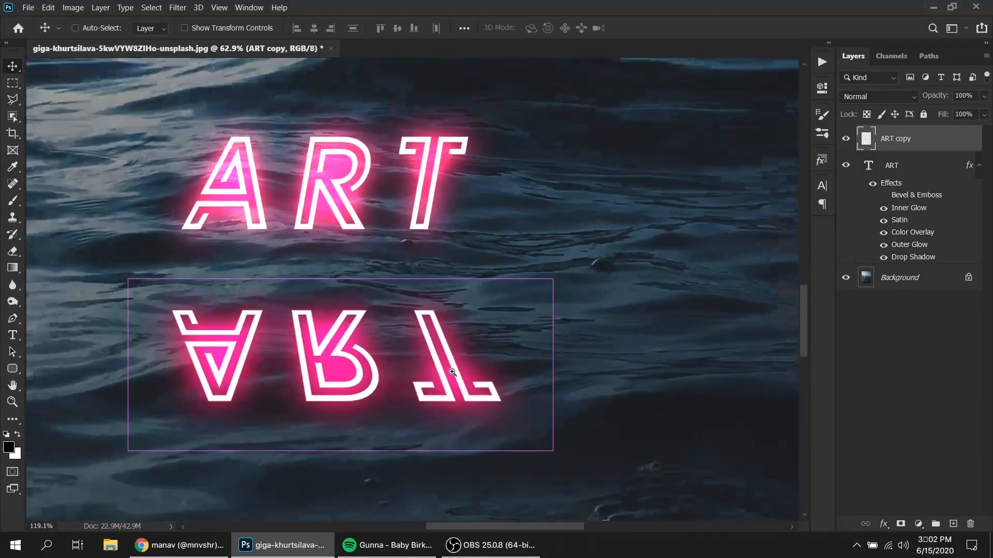
pyautogui.scroll(-3, 429, 390)
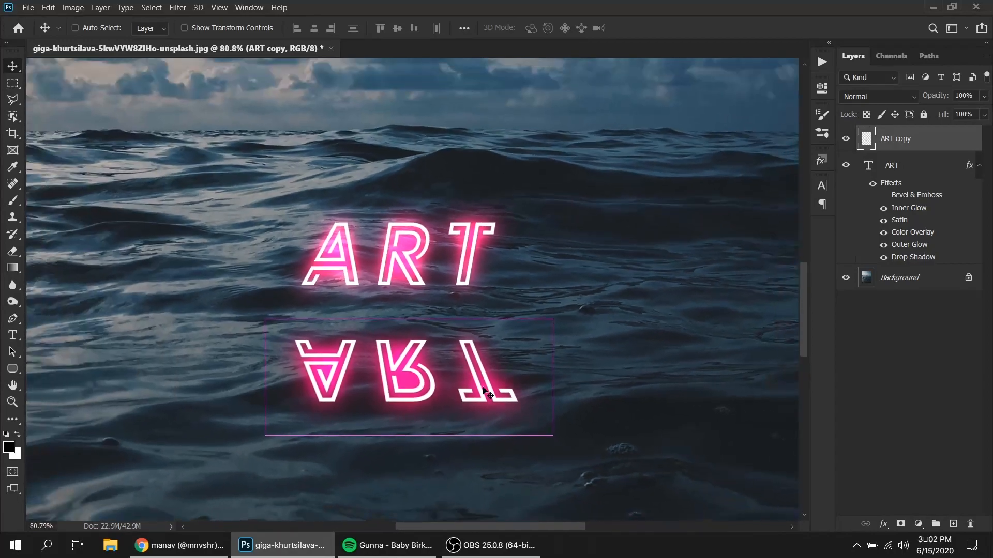
pyautogui.moveTo(538, 350); pyautogui.dragTo(415, 340)
pyautogui.rightClick(932, 133)
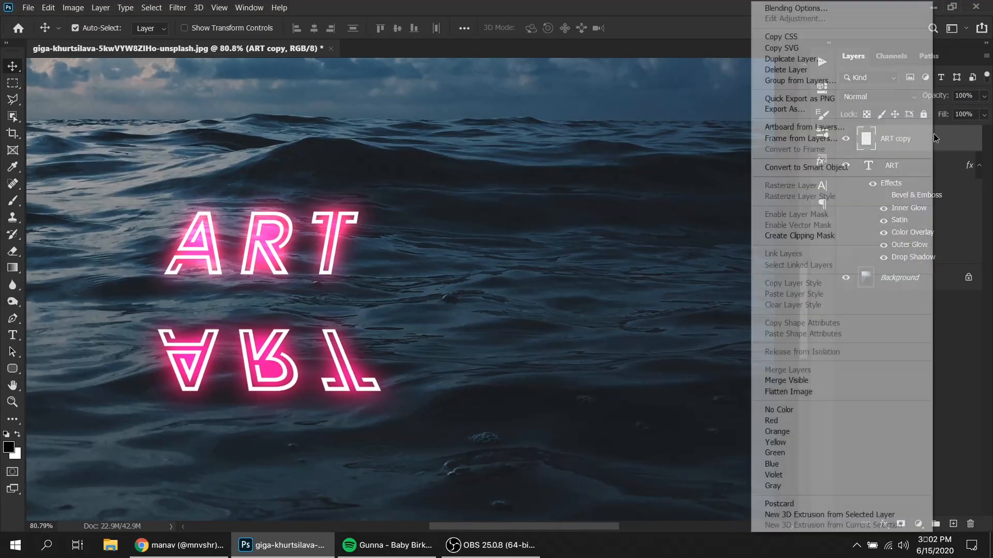
pyautogui.click(797, 8)
pyautogui.moveTo(600, 19); pyautogui.dragTo(648, 35)
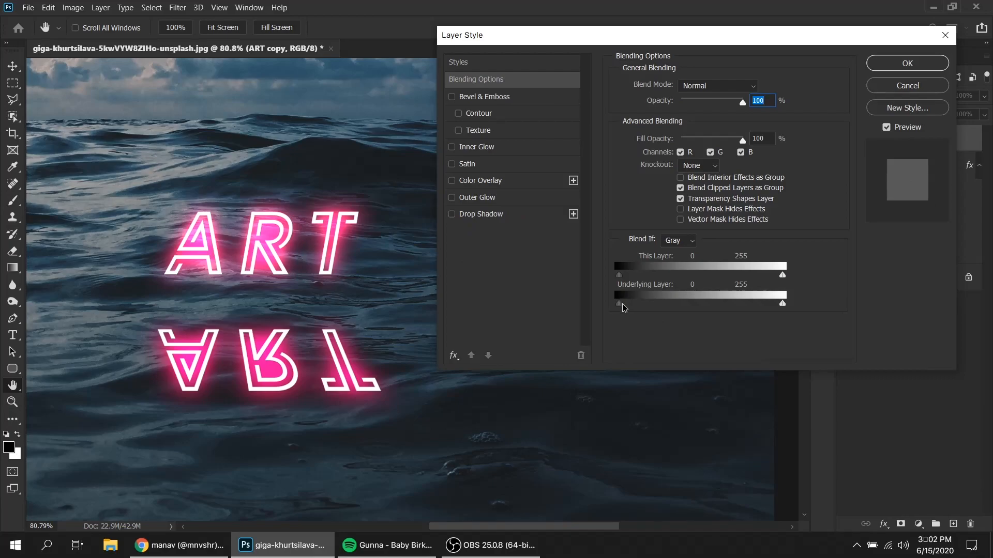
pyautogui.moveTo(622, 304); pyautogui.dragTo(647, 309)
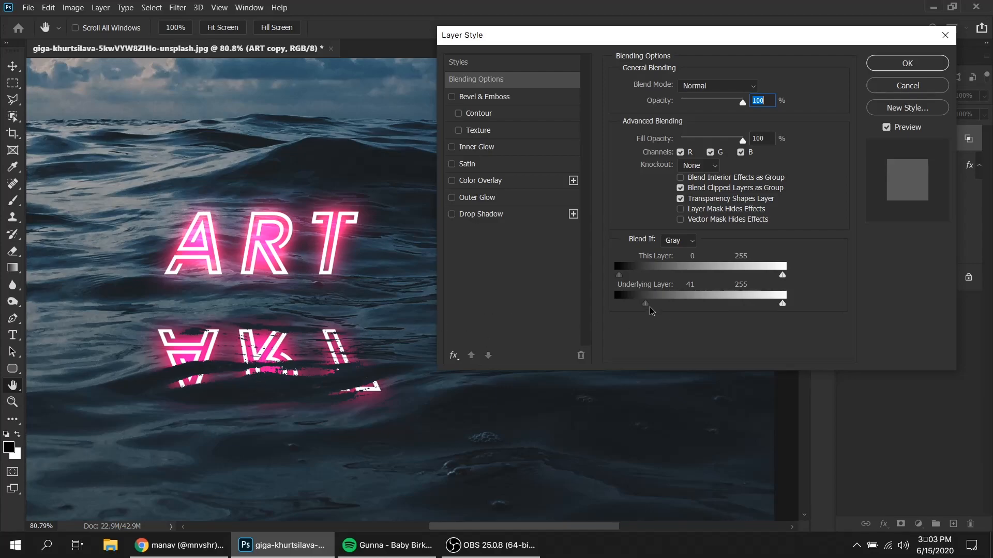
pyautogui.moveTo(648, 309); pyautogui.dragTo(663, 310)
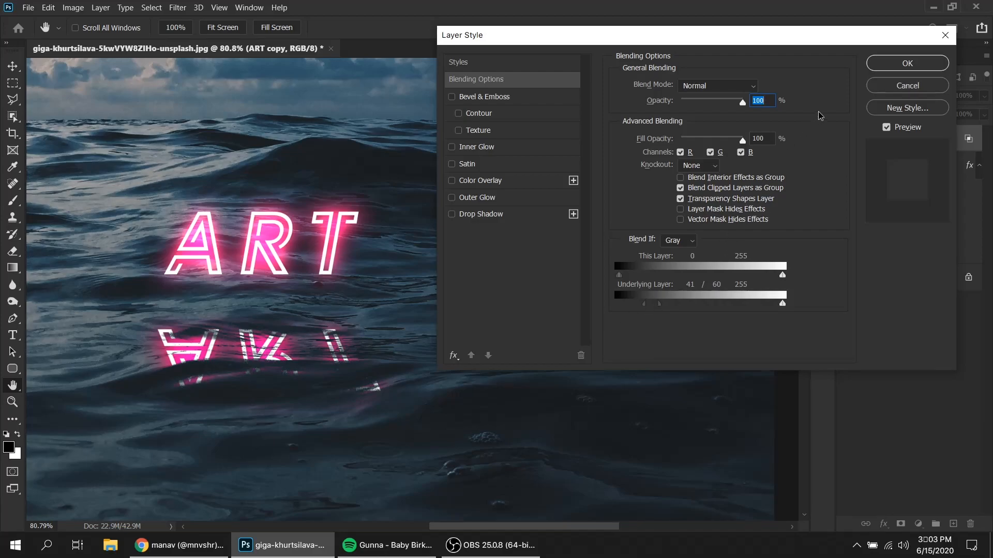
pyautogui.click(898, 65)
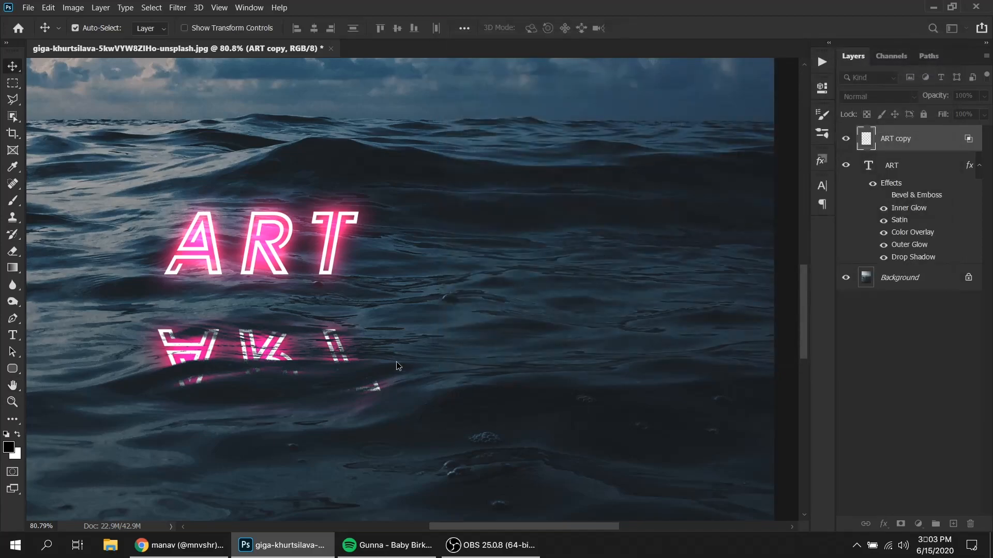
# Open the Liquify filter on the ART copy layer and frame the reflected letters
pyautogui.moveTo(396, 351); pyautogui.dragTo(362, 349)
pyautogui.hotkey('ctrl', '0')
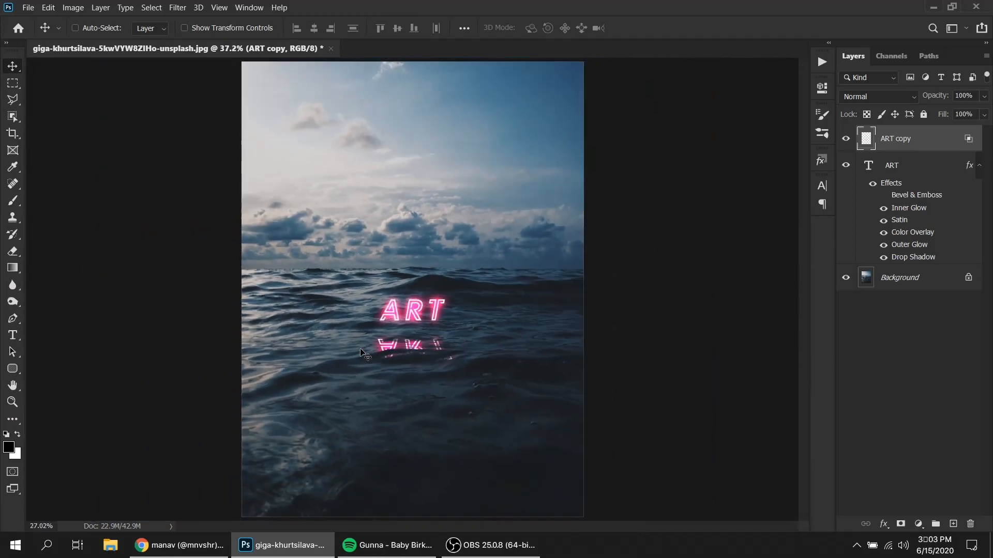
pyautogui.moveTo(472, 355); pyautogui.dragTo(515, 379)
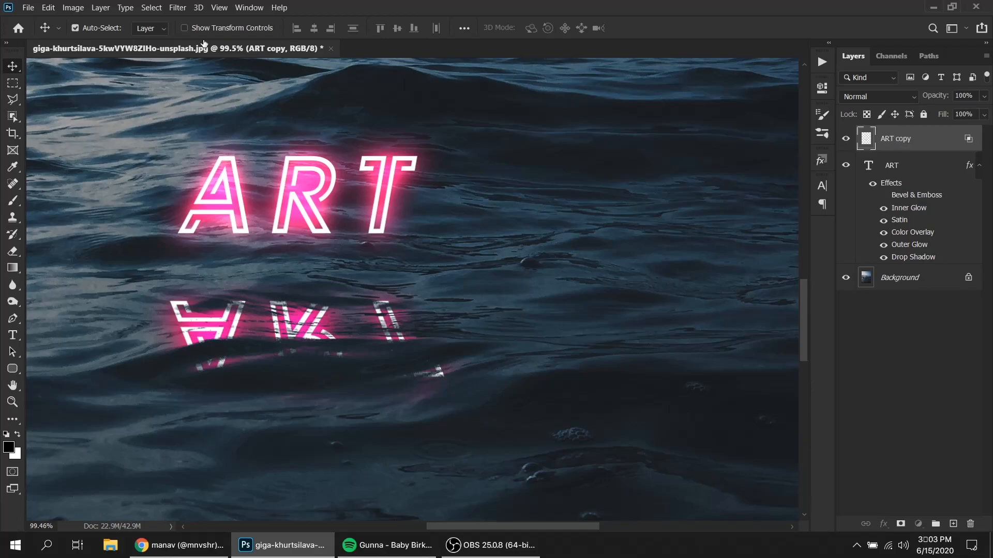
pyautogui.click(178, 7)
pyautogui.click(175, 101)
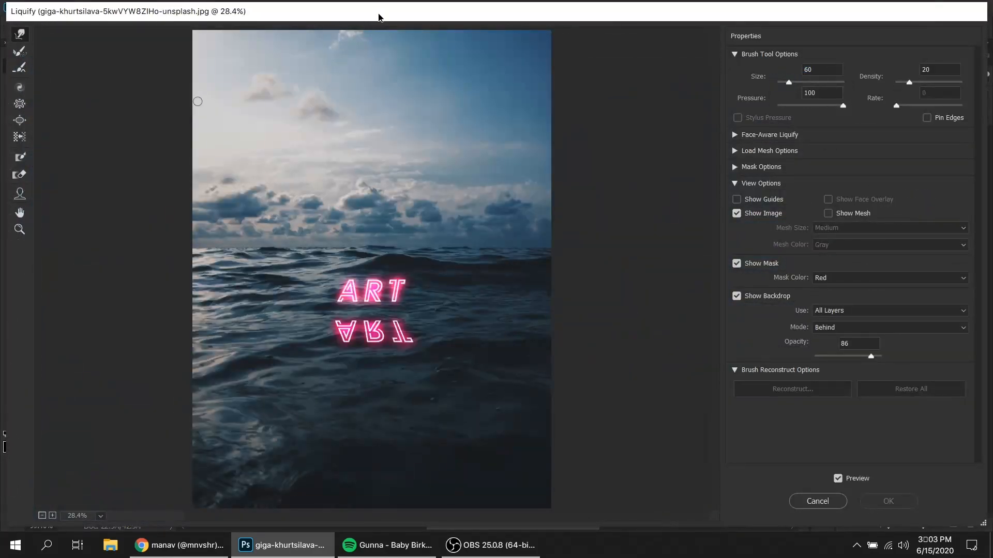
pyautogui.hotkey('ctrl', 'space')
pyautogui.moveTo(395, 347); pyautogui.dragTo(422, 370)
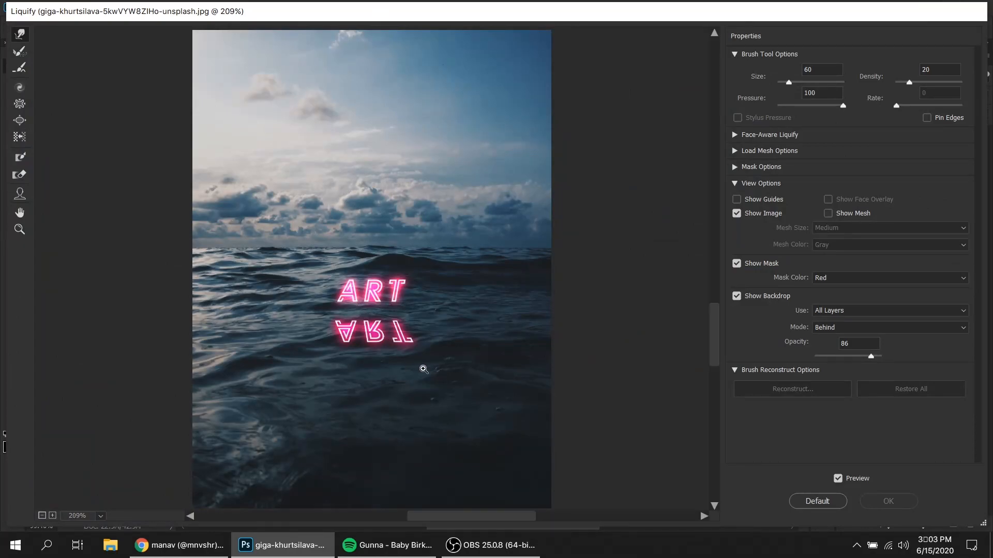
pyautogui.press('space')
pyautogui.moveTo(388, 326); pyautogui.dragTo(501, 321)
pyautogui.hotkey('ctrl', '-')
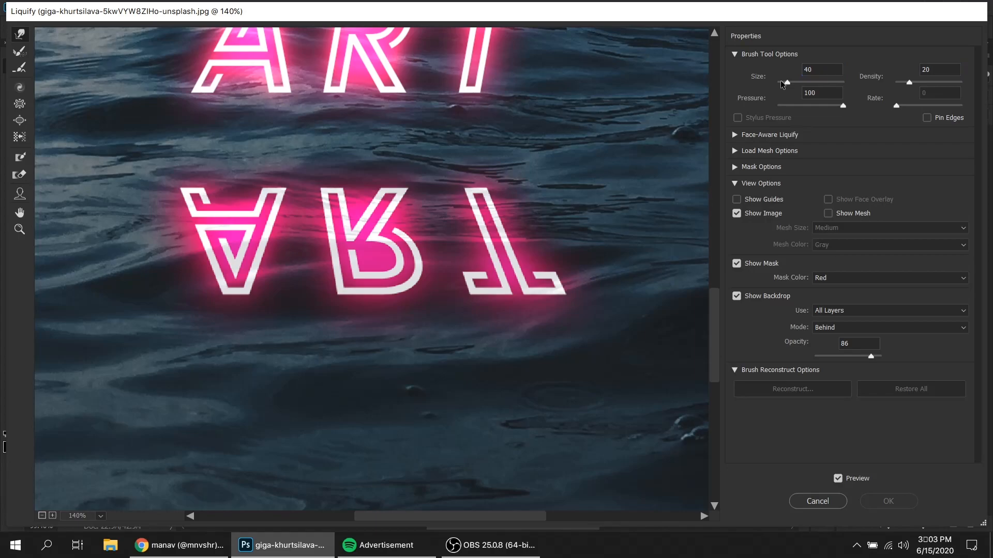
# Set the Liquify brush size to 20 and push the strokes of the reflected letter A sideways into ripples
pyautogui.moveTo(168, 199); pyautogui.dragTo(235, 194)
pyautogui.hotkey('ctrl', 'z')
pyautogui.doubleClick(813, 68)
pyautogui.write('20')
pyautogui.moveTo(196, 251)
pyautogui.mouseDown()
pyautogui.moveTo(254, 237)
pyautogui.moveTo(312, 243)
pyautogui.mouseUp()
pyautogui.moveTo(198, 289); pyautogui.dragTo(284, 273)
pyautogui.moveTo(243, 186); pyautogui.dragTo(306, 217)
pyautogui.moveTo(154, 206); pyautogui.dragTo(252, 200)
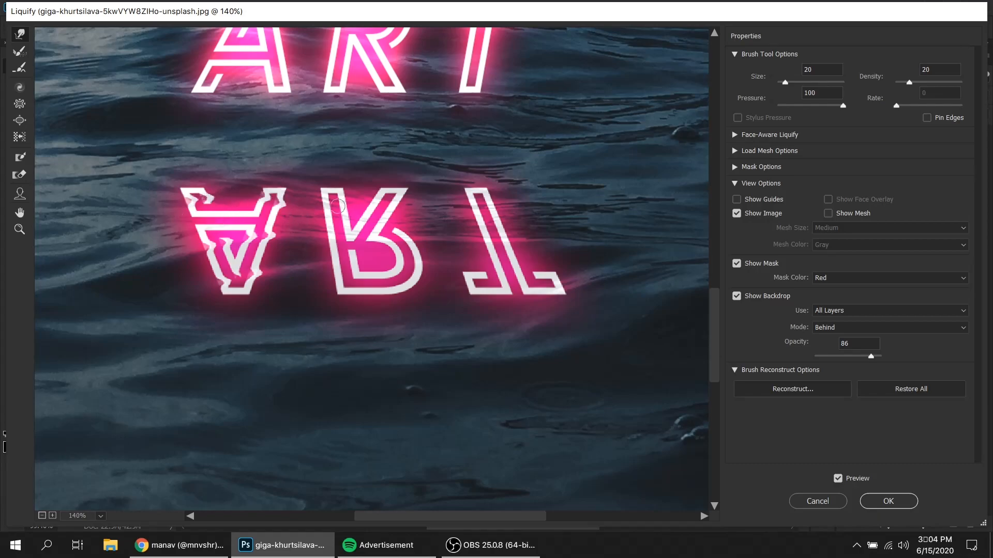
# Push the strokes of the reflected letter R sideways into ripples, enlarging the Liquify brush to 45 for its lower part
pyautogui.moveTo(317, 209); pyautogui.dragTo(439, 210)
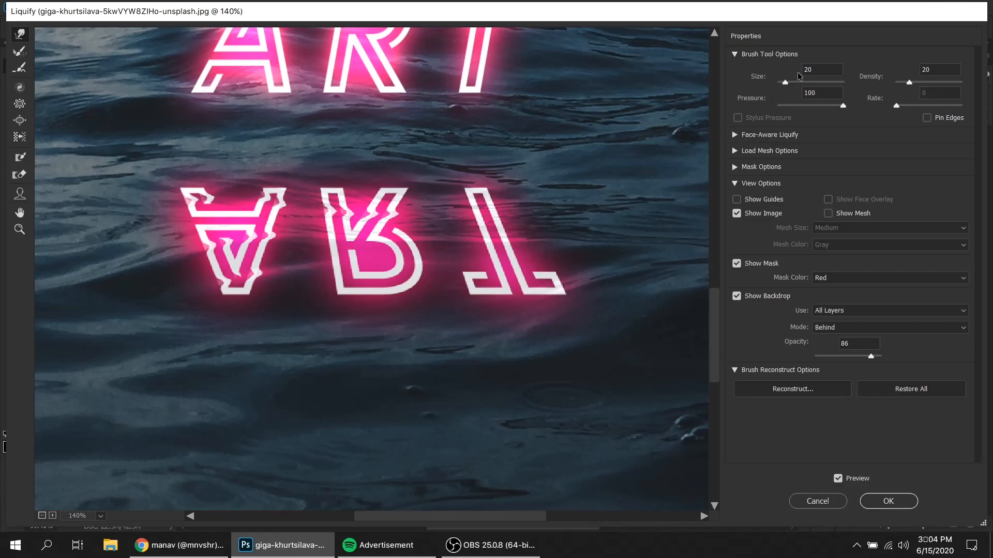
pyautogui.press(']')
pyautogui.press(']')
pyautogui.press(']')
pyautogui.press(']')
pyautogui.press(']')
pyautogui.moveTo(317, 270); pyautogui.dragTo(455, 263)
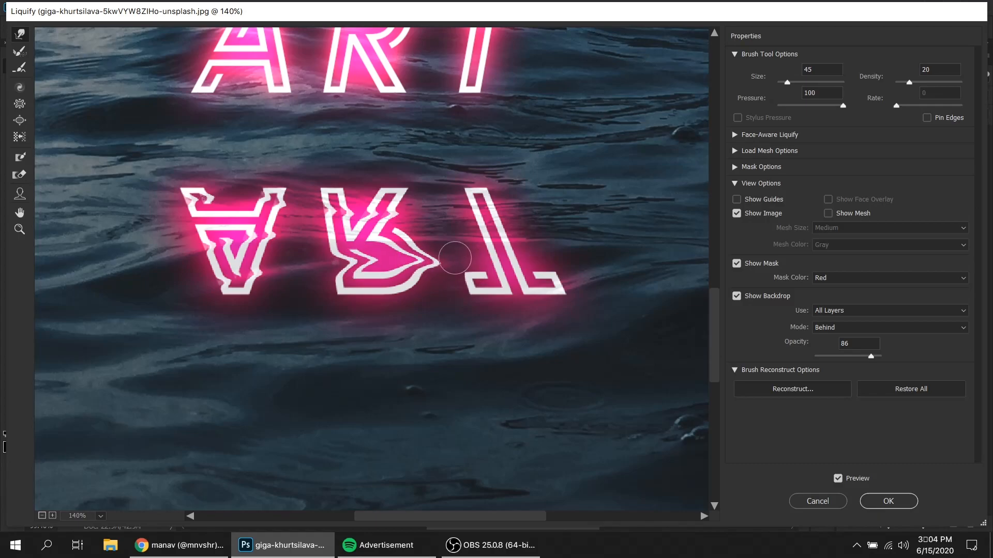
pyautogui.moveTo(334, 236); pyautogui.dragTo(319, 236)
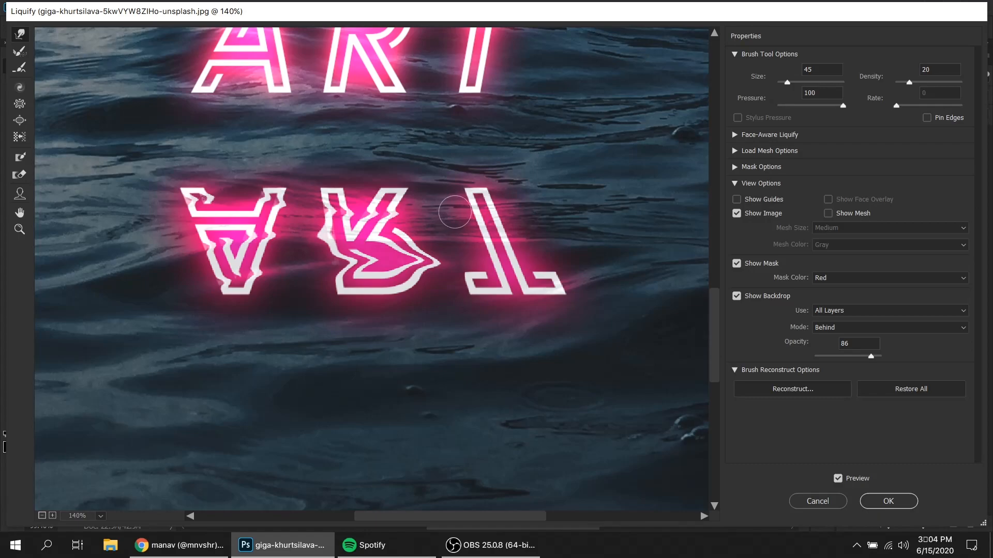
# Ripple the reflected T's stem with the size 45 brush, distort its foot at size 20, and apply the Liquify filter
pyautogui.moveTo(452, 210); pyautogui.dragTo(523, 211)
pyautogui.moveTo(458, 239); pyautogui.dragTo(546, 241)
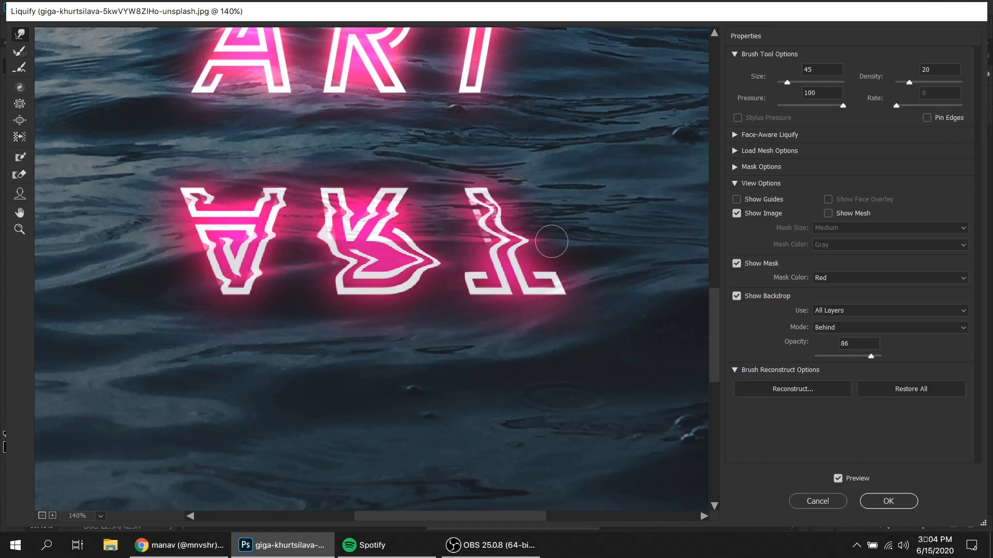
pyautogui.press('[')
pyautogui.press('[')
pyautogui.press('[')
pyautogui.press('[')
pyautogui.press('[')
pyautogui.moveTo(547, 300); pyautogui.dragTo(575, 280)
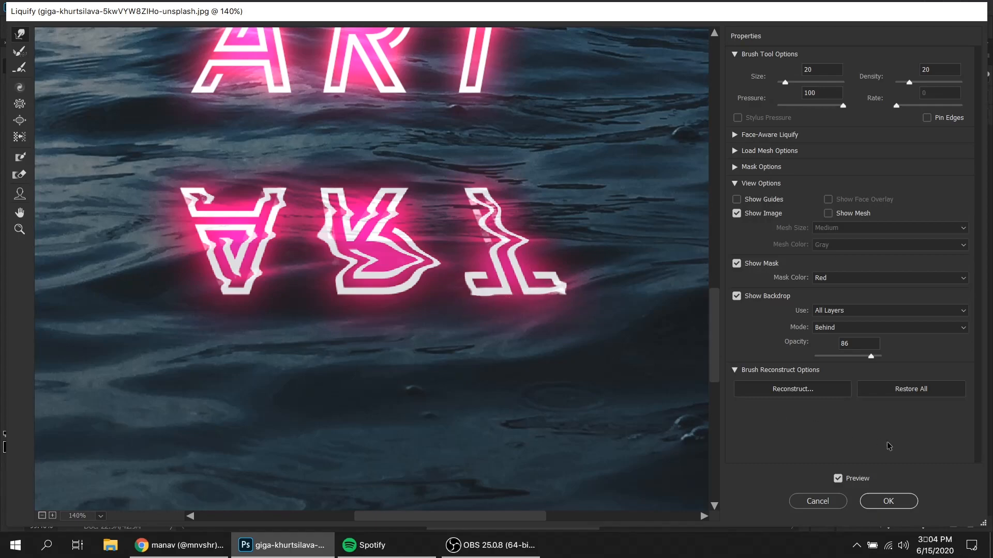
pyautogui.click(889, 502)
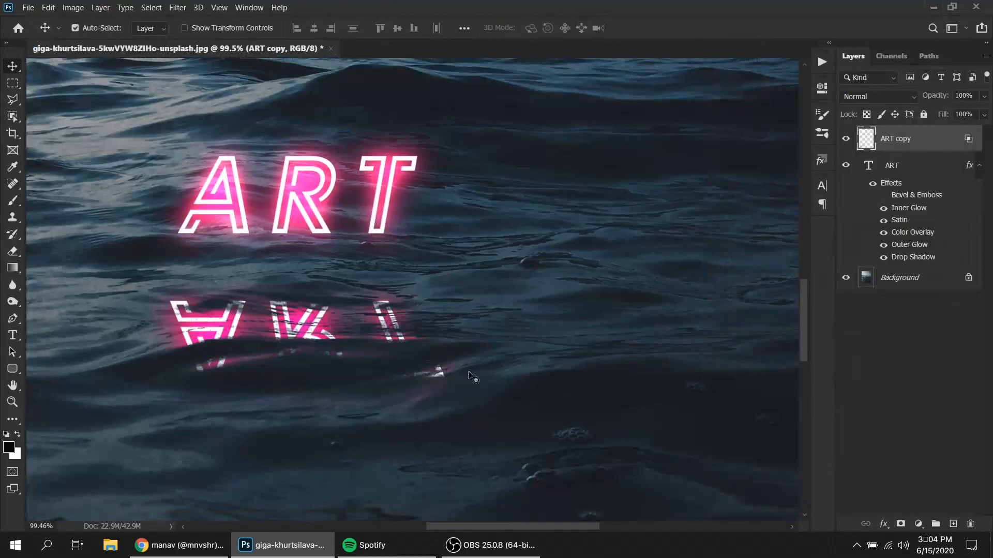
# Duplicate the liquified ART copy layer and set the duplicate's blend mode to Screen
pyautogui.scroll(-3, 423, 350)
pyautogui.scroll(4, 298, 325)
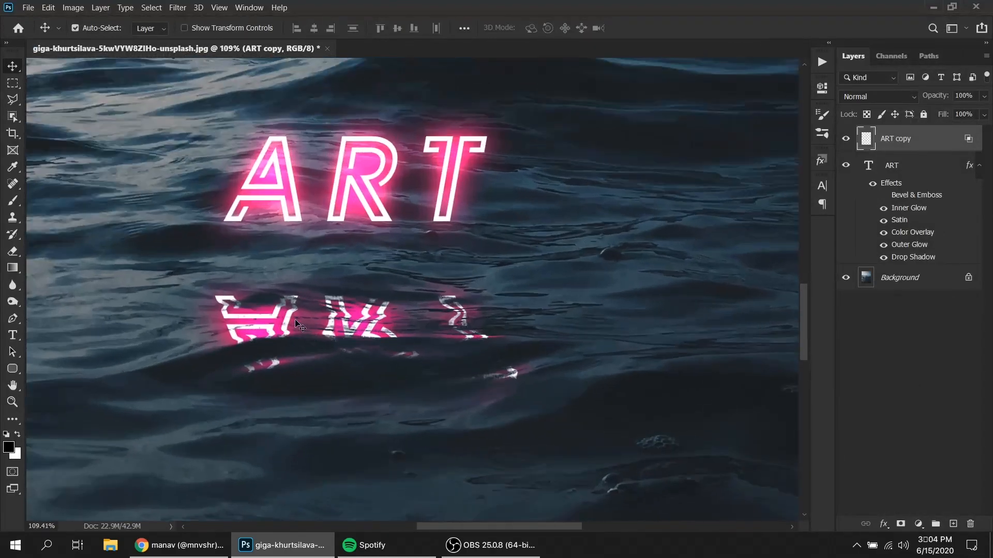
pyautogui.scroll(-3, 299, 325)
pyautogui.scroll(-5, 299, 324)
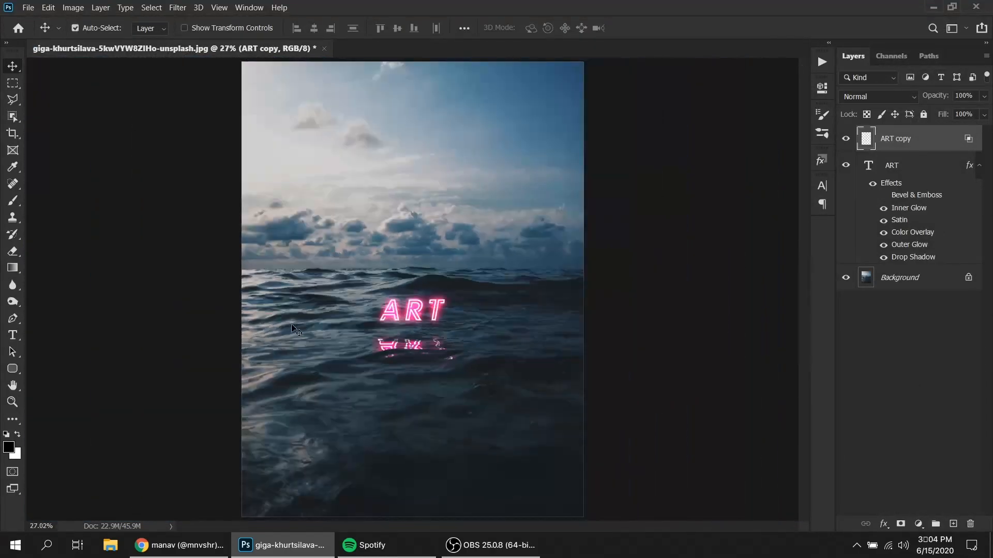
pyautogui.rightClick(924, 142)
pyautogui.click(932, 141)
pyautogui.hotkey('ctrl', 'j')
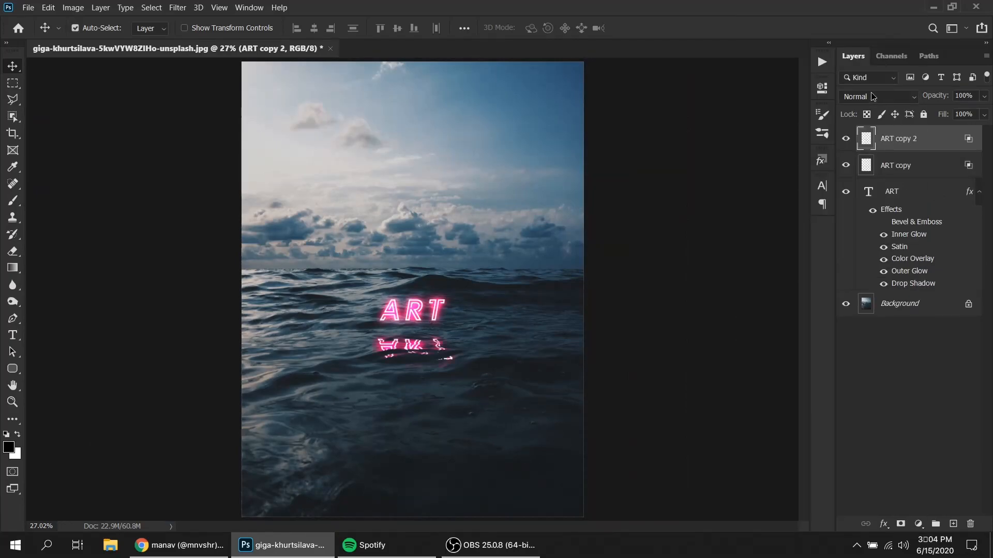
pyautogui.click(873, 97)
pyautogui.click(872, 221)
# Lower the opacity of the duplicated reflection layer ART copy 2 to 35%
pyautogui.moveTo(407, 356); pyautogui.dragTo(568, 375)
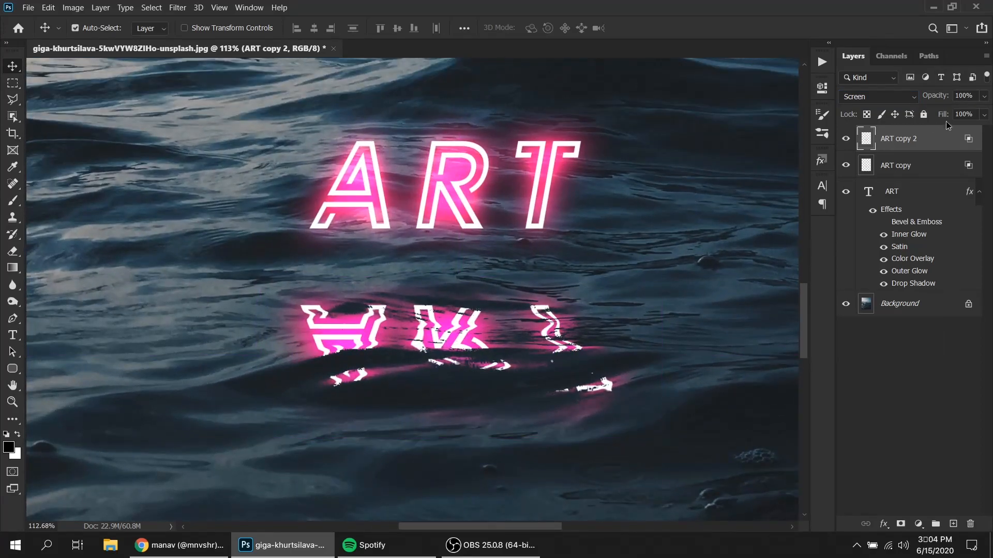
pyautogui.click(982, 100)
pyautogui.moveTo(956, 109); pyautogui.dragTo(948, 114)
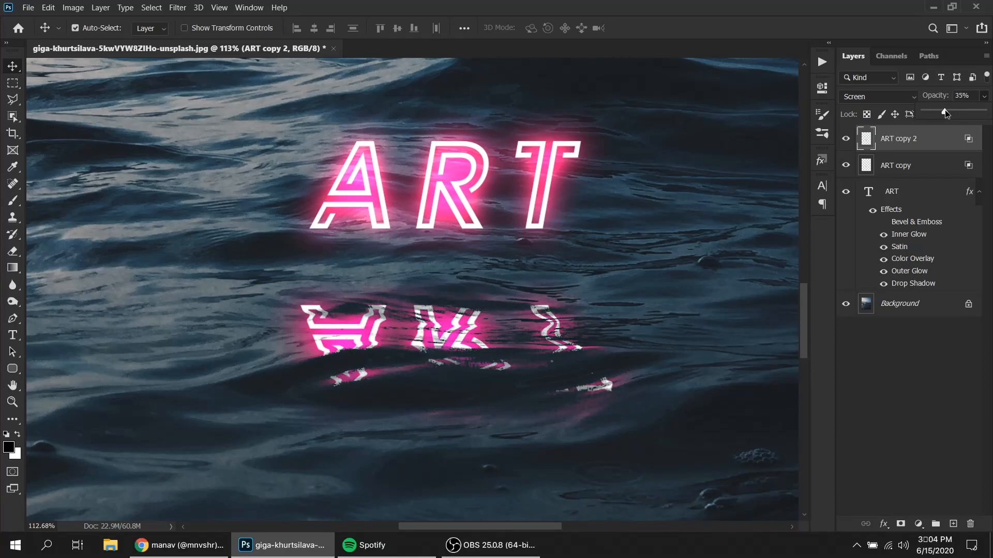
pyautogui.click(922, 142)
# Add a new empty layer directly above the ART text layer, beneath both reflection copies
pyautogui.hotkey('ctrl', '0')
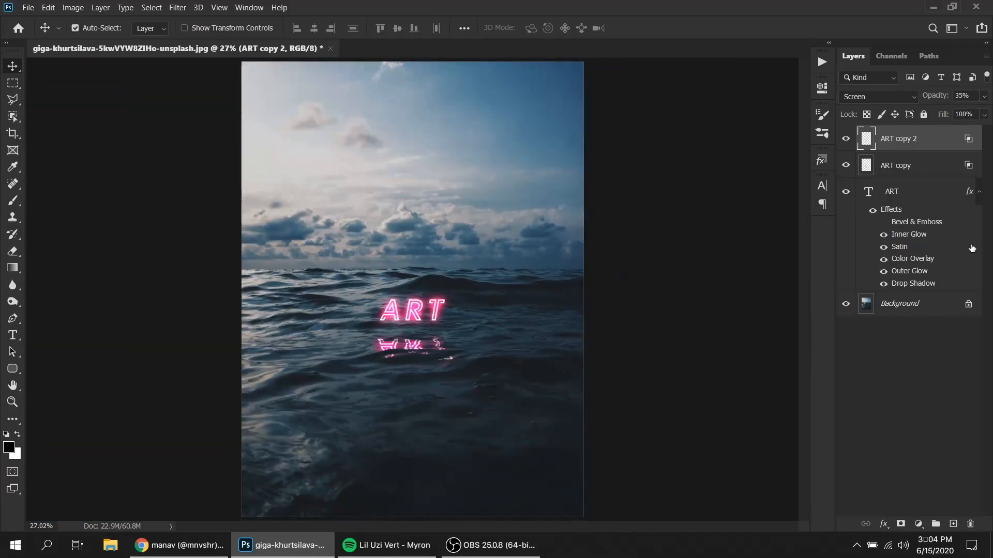
pyautogui.hotkey('shift', 'alt', 'n')
pyautogui.hotkey('alt', '[')
pyautogui.hotkey('alt', '[')
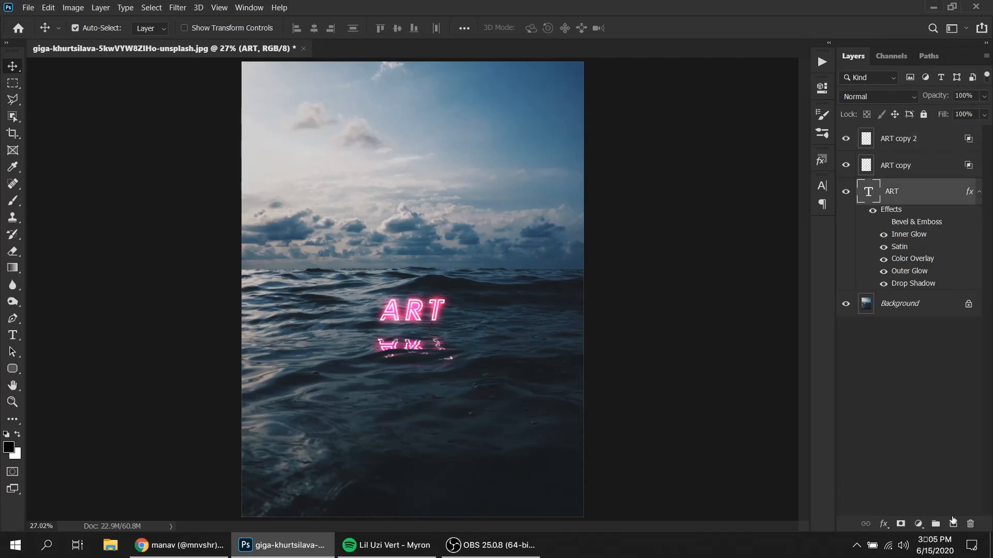
pyautogui.click(954, 524)
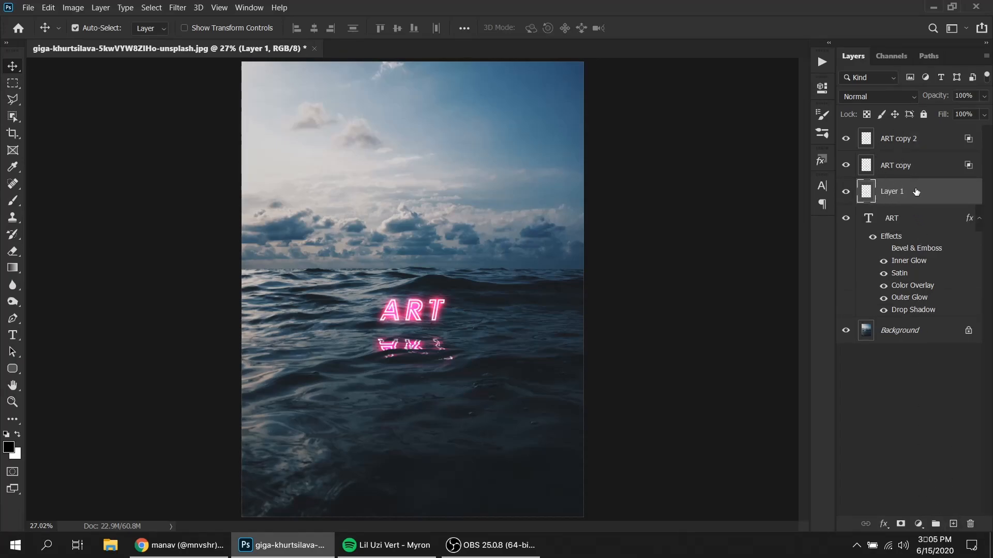
# Sample the pink glow inside the letter R and dab one soft 682 px brush spot over the reflection on the new layer
pyautogui.press('b')
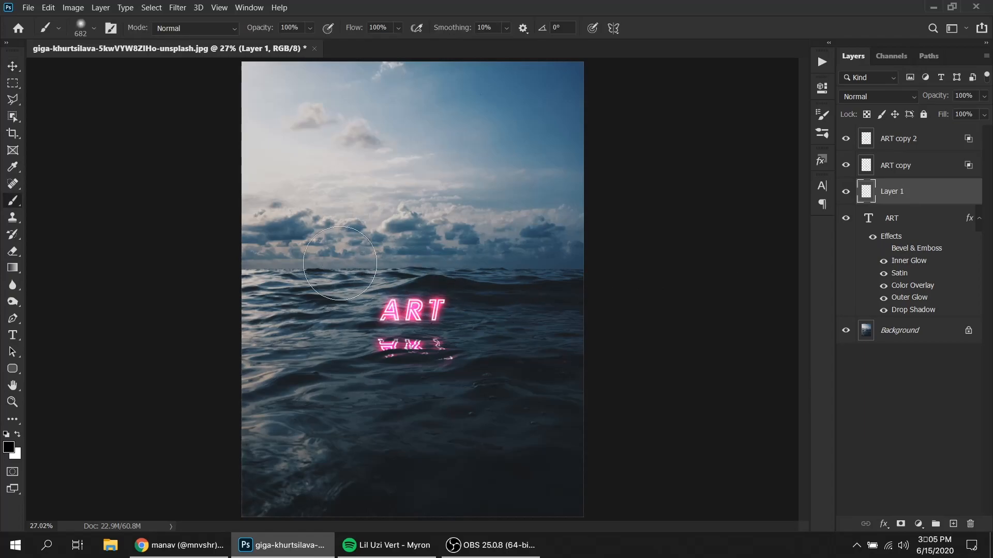
pyautogui.scroll(6, 406, 309)
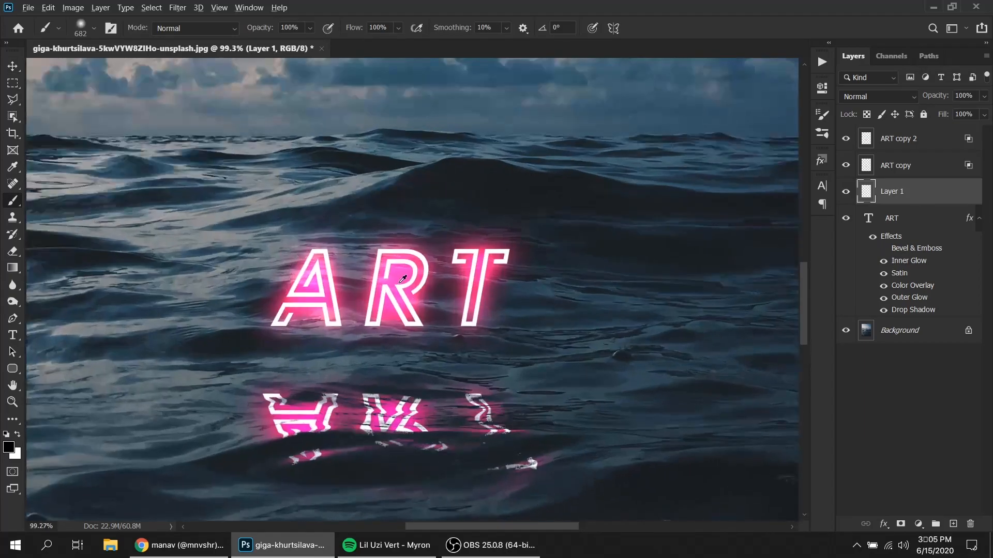
pyautogui.keyDown('alt'); pyautogui.click(406, 268); pyautogui.keyUp('alt')
pyautogui.scroll(-5, 398, 278)
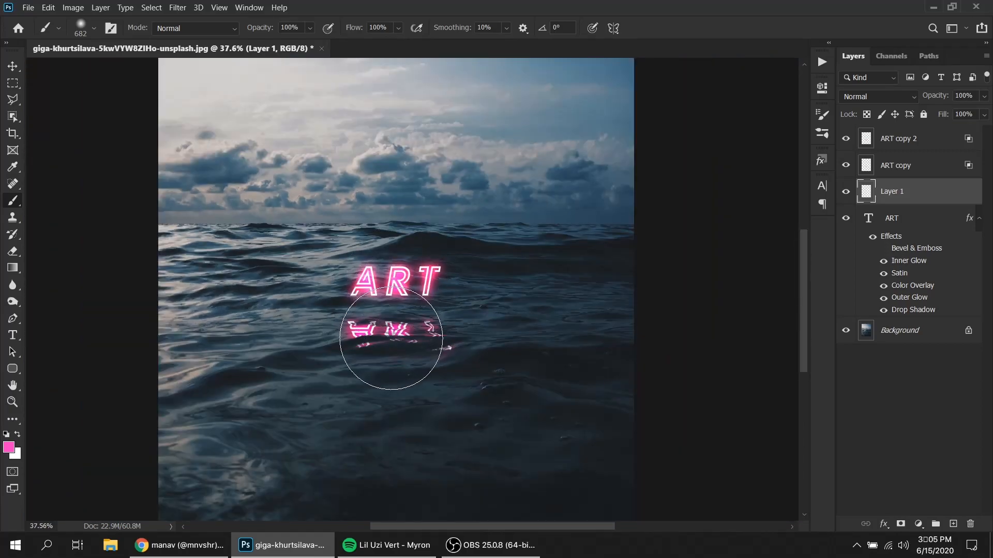
pyautogui.click(392, 336)
# Flatten and widen the pink spot around the reflection to about 172% width and 53% height
pyautogui.click(12, 66)
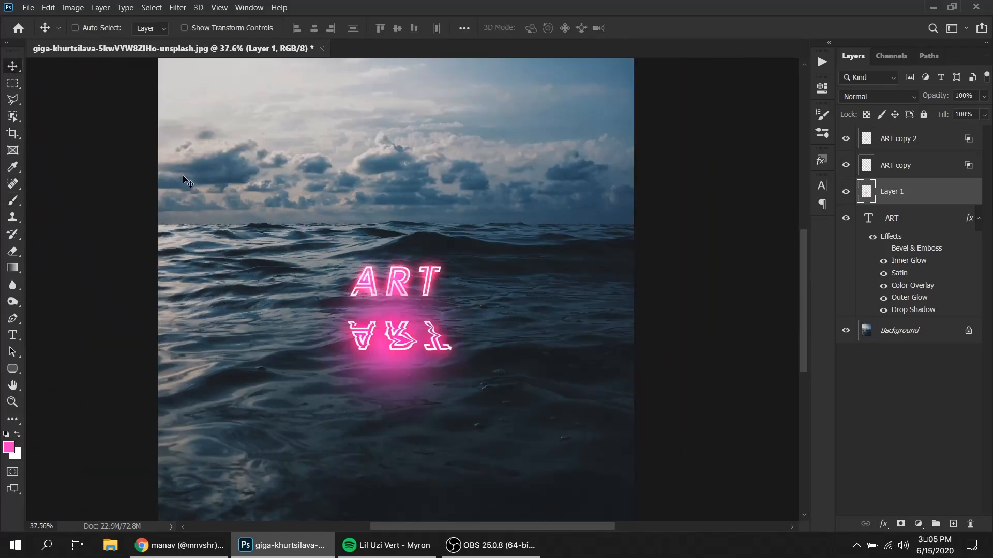
pyautogui.hotkey('ctrl', 't')
pyautogui.moveTo(389, 230); pyautogui.dragTo(385, 267)
pyautogui.moveTo(499, 338); pyautogui.dragTo(575, 337)
pyautogui.moveTo(395, 267); pyautogui.dragTo(396, 281)
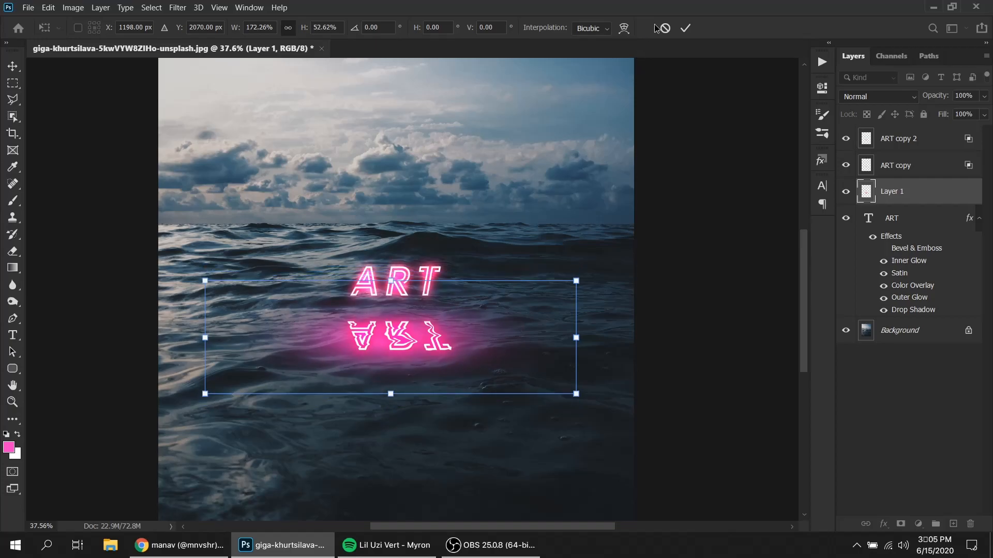
pyautogui.click(685, 27)
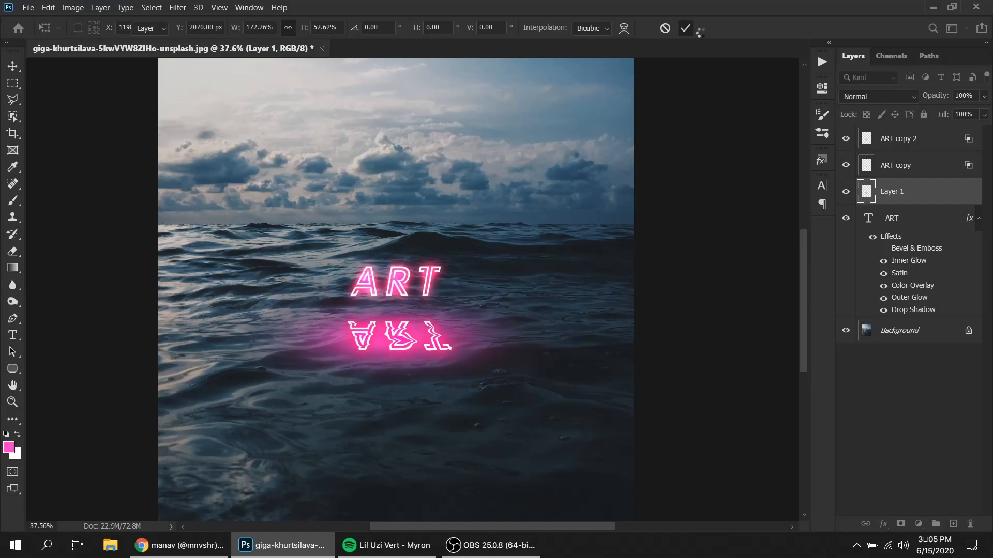
# Set the pink glow layer's blend mode to Soft Light and its opacity to 76%
pyautogui.click(907, 98)
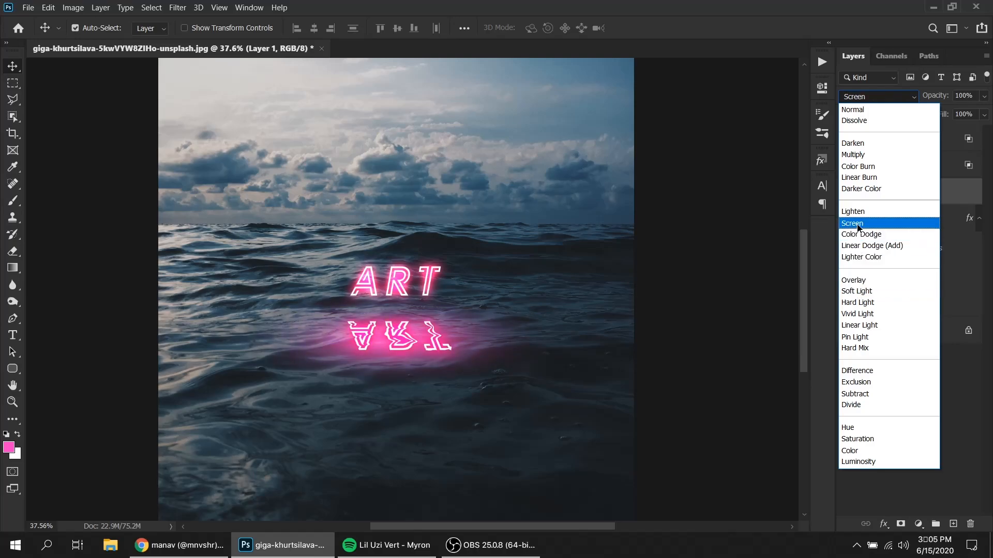
pyautogui.click(856, 291)
pyautogui.click(984, 96)
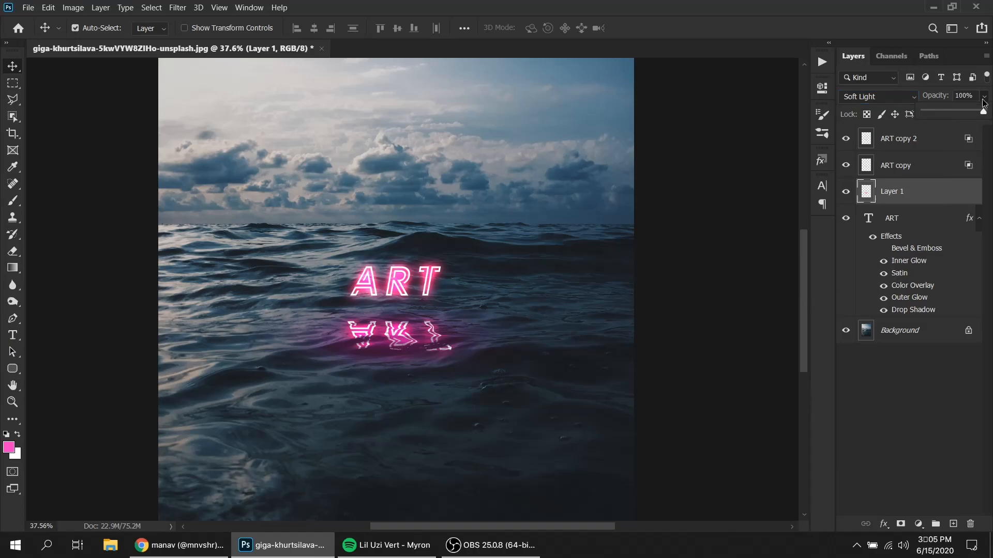
pyautogui.moveTo(974, 113); pyautogui.dragTo(971, 114)
# Blend the pink glow layer into the dark waves by setting its Blend If underlying-layer shadow range to 33 / 61
pyautogui.rightClick(933, 187)
pyautogui.click(796, 9)
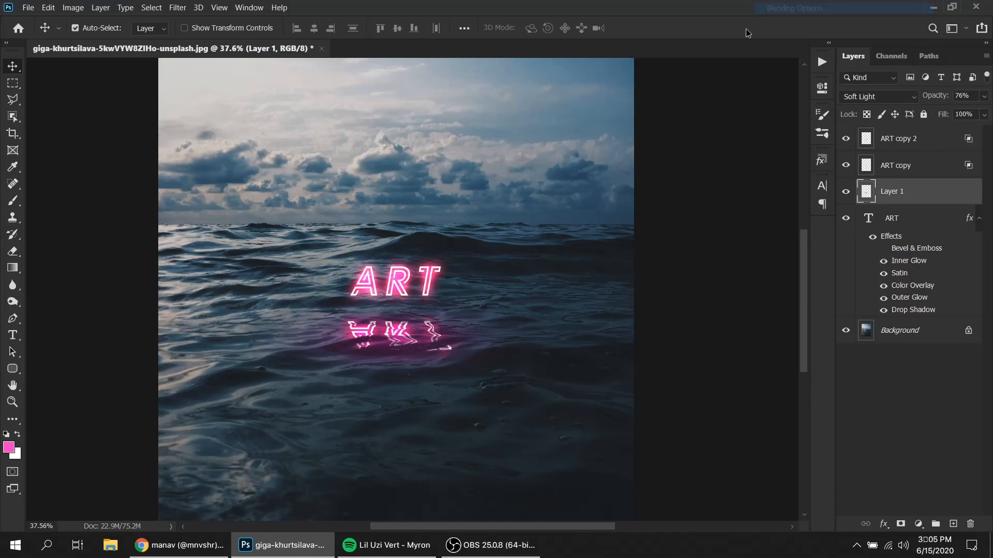
pyautogui.moveTo(339, 316); pyautogui.dragTo(217, 274)
pyautogui.moveTo(619, 305); pyautogui.dragTo(655, 309)
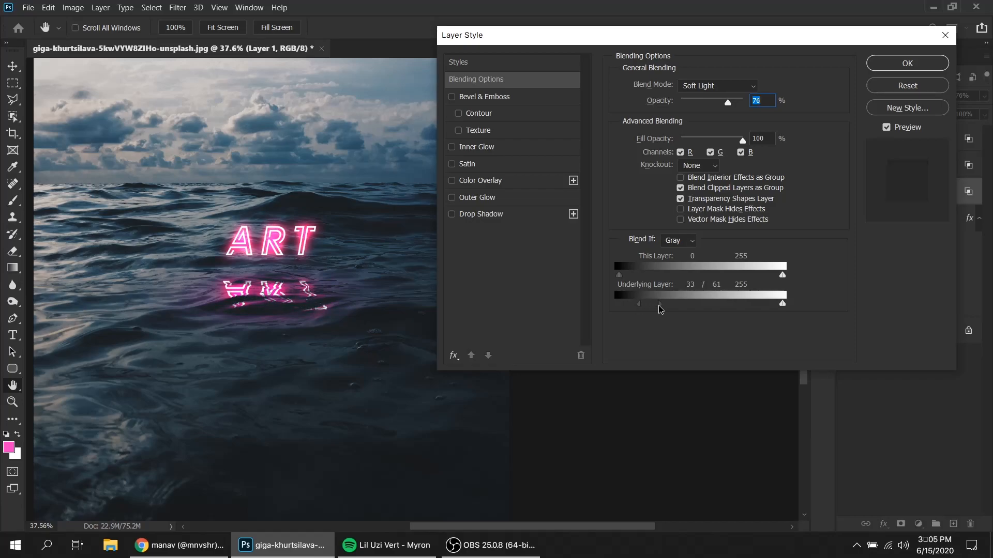
pyautogui.click(908, 63)
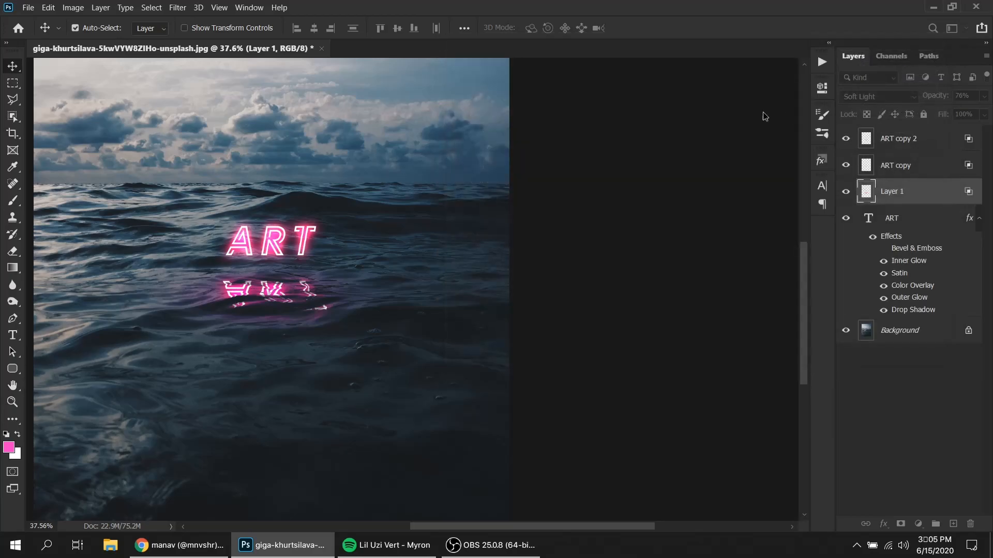
# Group the ART text, both reflection copies and the glow layer, and name the group "Glowing text"
pyautogui.keyDown('shift'); pyautogui.click(913, 141); pyautogui.keyUp('shift')
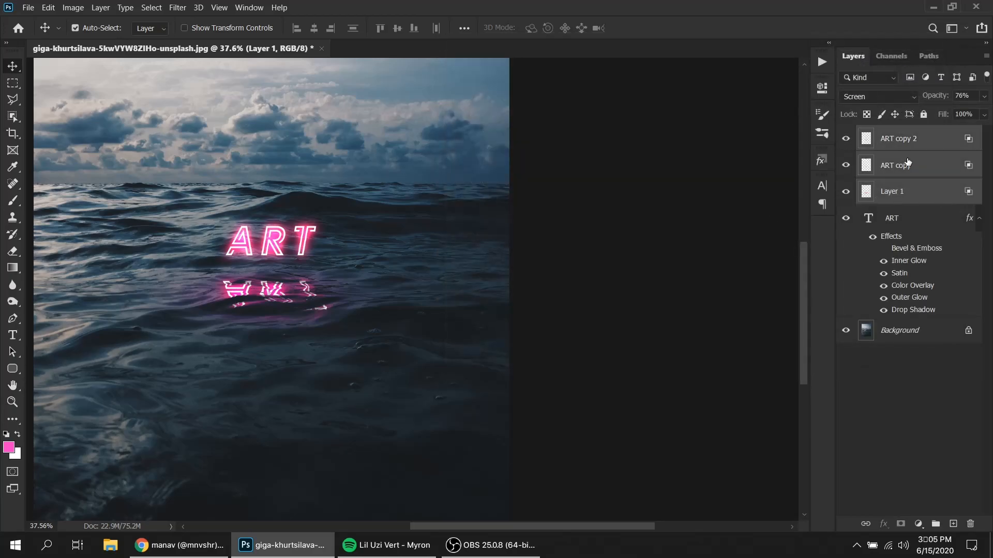
pyautogui.keyDown('shift'); pyautogui.click(905, 220); pyautogui.keyUp('shift')
pyautogui.hotkey('ctrl', 'g')
pyautogui.doubleClick(894, 134)
pyautogui.press('capslock')
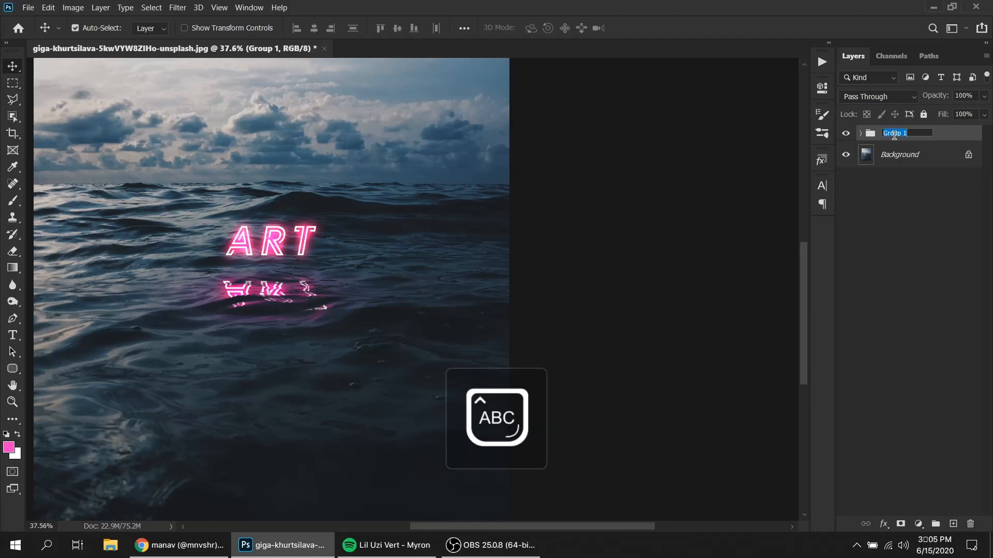
pyautogui.write('G')
pyautogui.press('capslock')
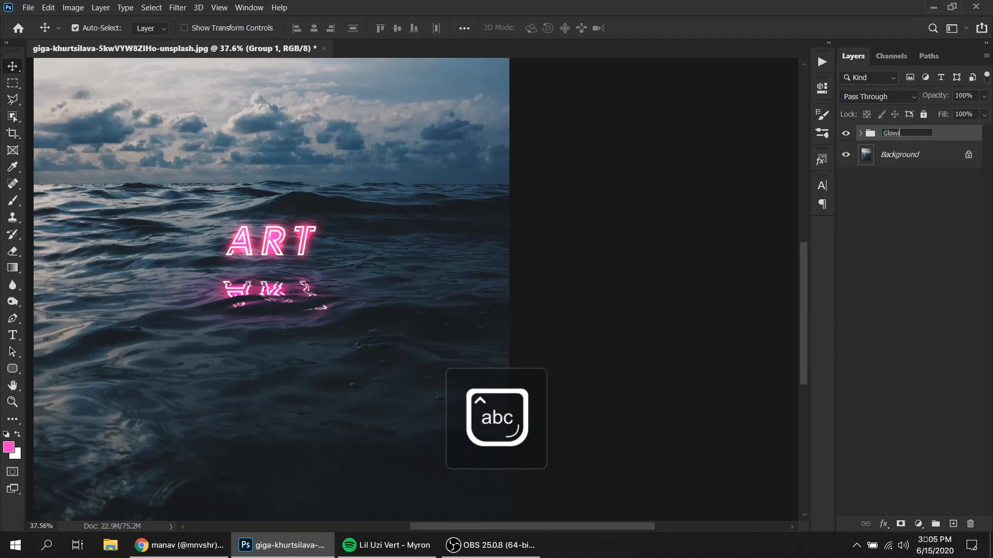
pyautogui.write('lowing text')
pyautogui.press('Return')
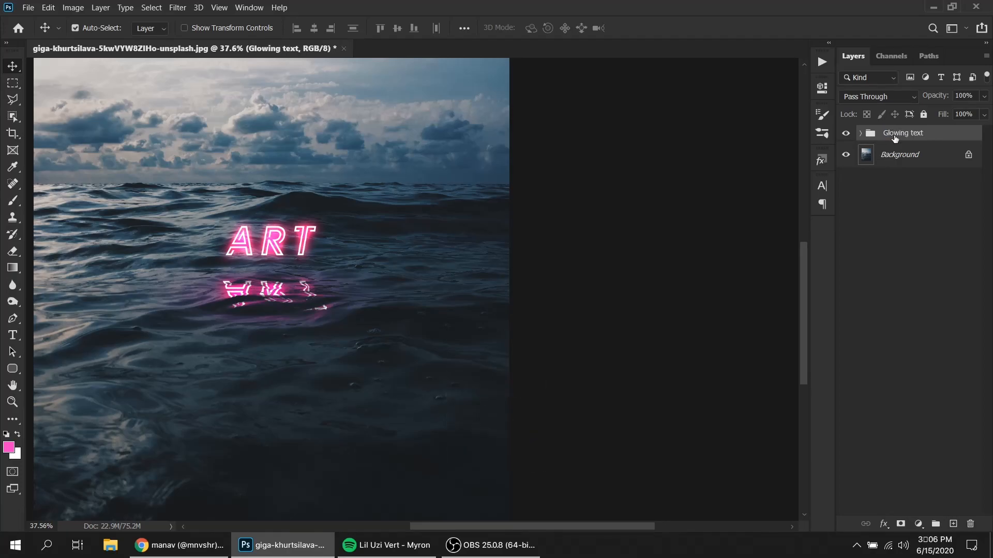
# Compare the image with the Glowing text group hidden and shown, and inspect the reflection up close
pyautogui.click(848, 136)
pyautogui.click(848, 135)
pyautogui.scroll(5, 410, 279)
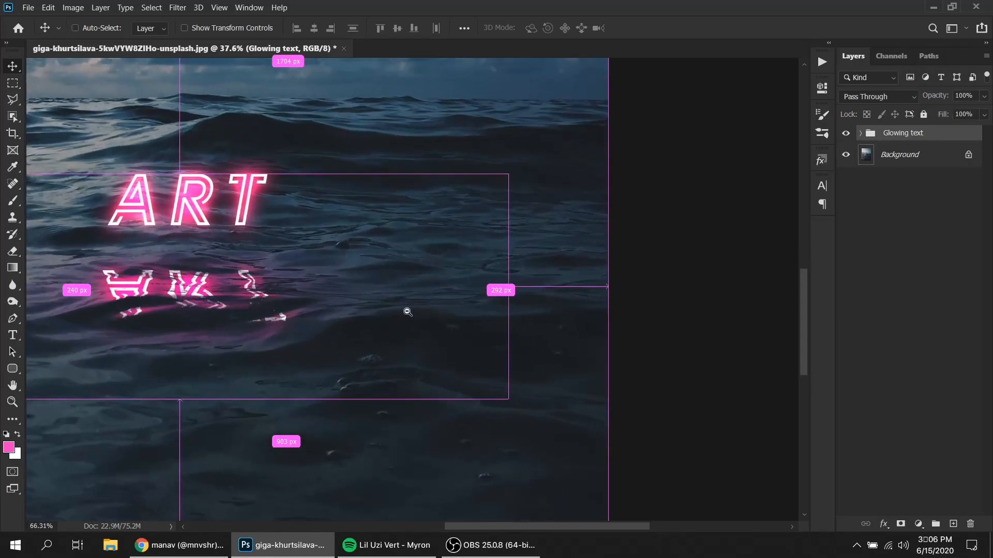
pyautogui.scroll(-5, 570, 305)
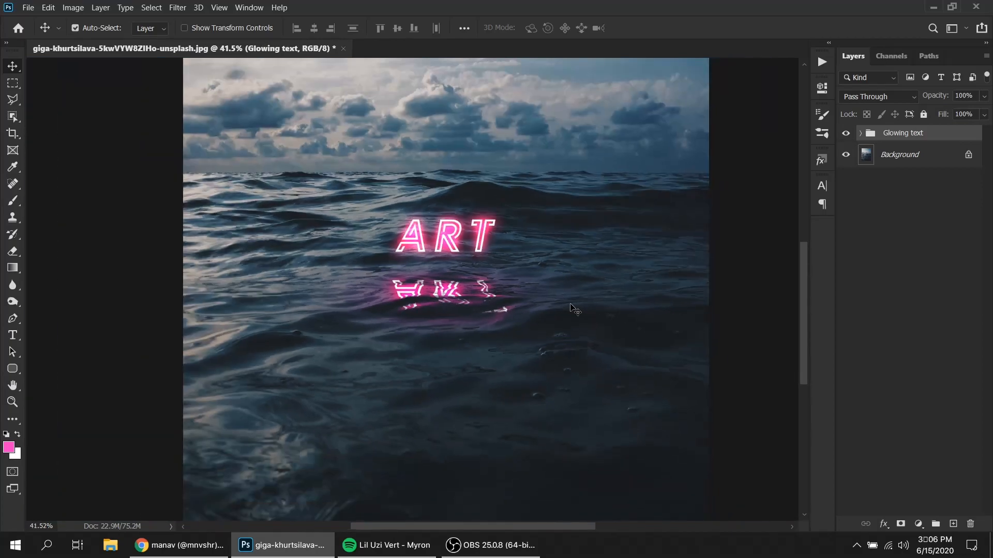